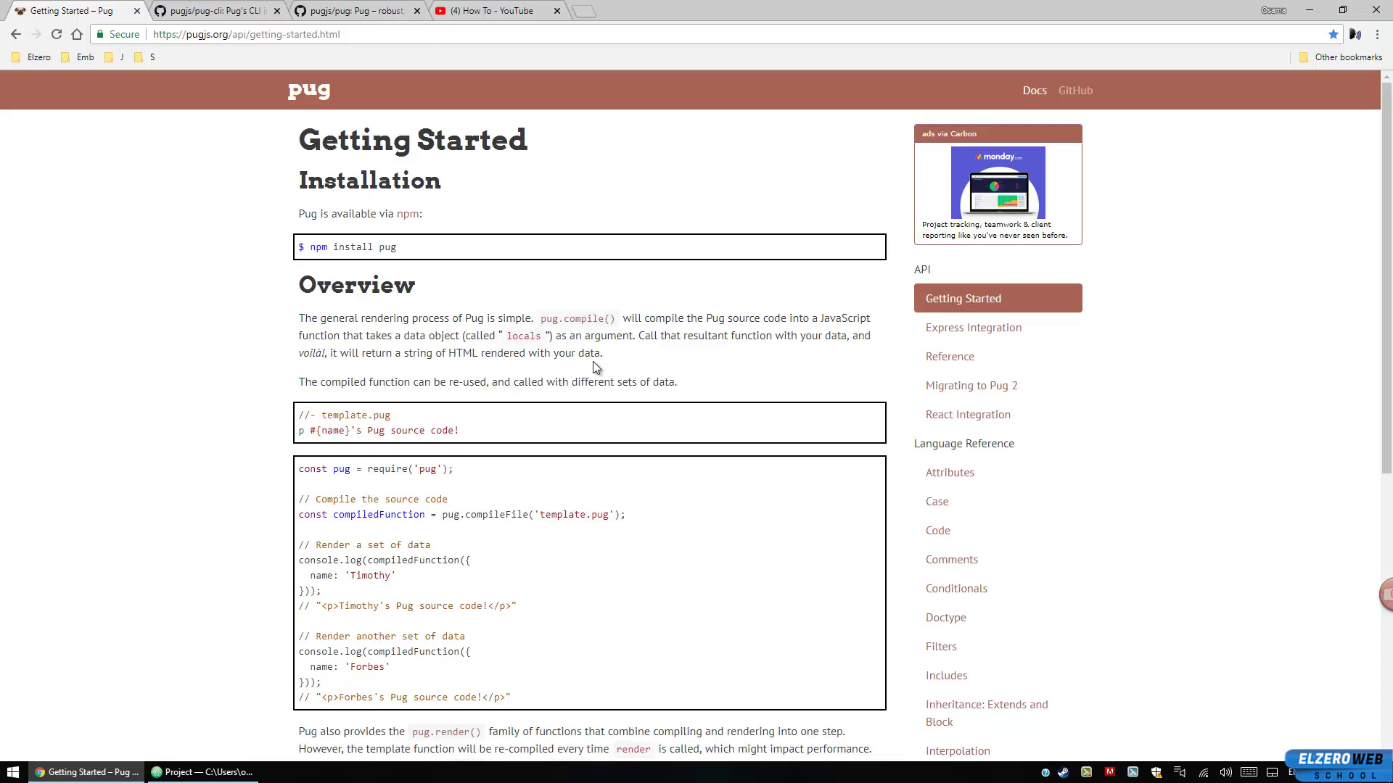
- Switch from the Pug Getting Started page to the pugjs/pug GitHub repository tab
left_click(359, 10)
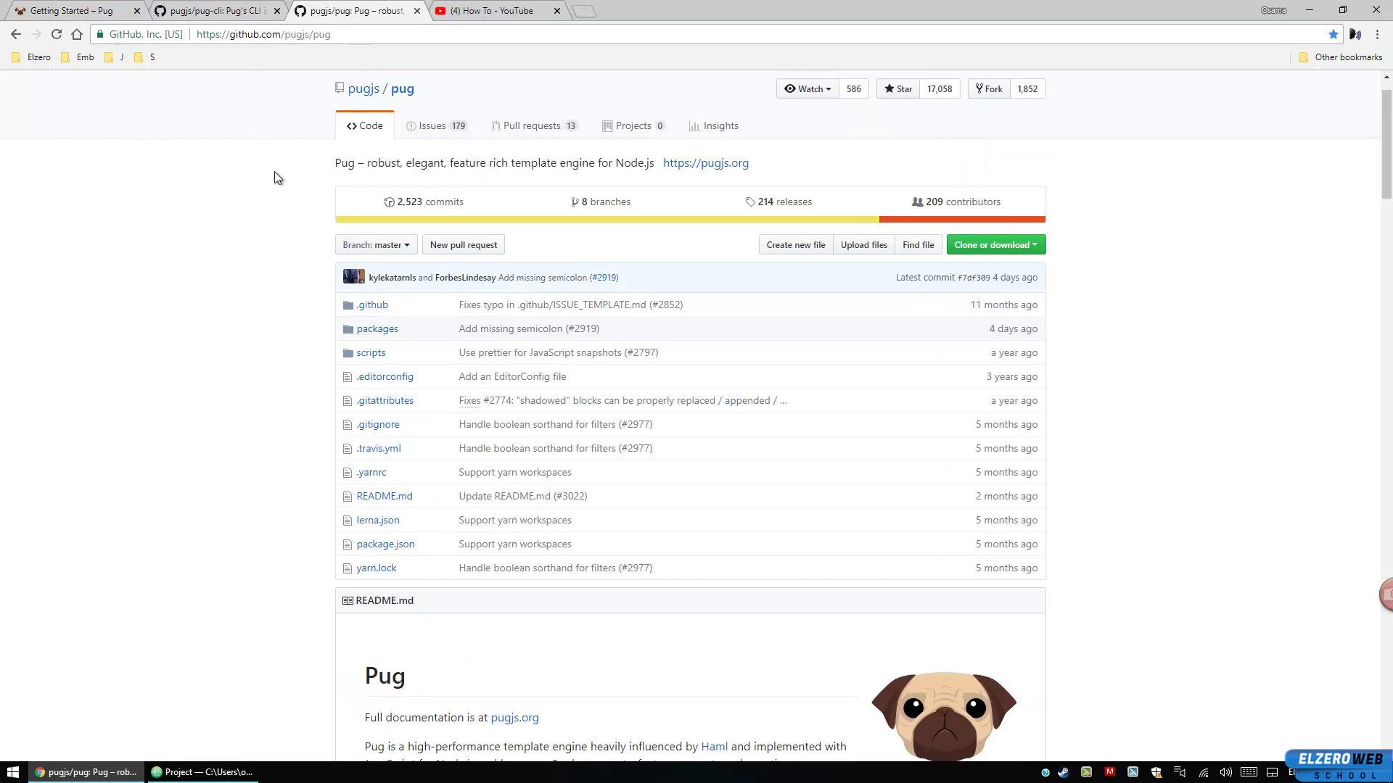
- Scroll the pugjs/pug README to the 'Implementations in other languages' heading and highlight it
scroll(281, 159, "down", 9)
scroll(281, 157, "down", 15)
scroll(282, 156, "down", 7)
scroll(283, 165, "down", 7)
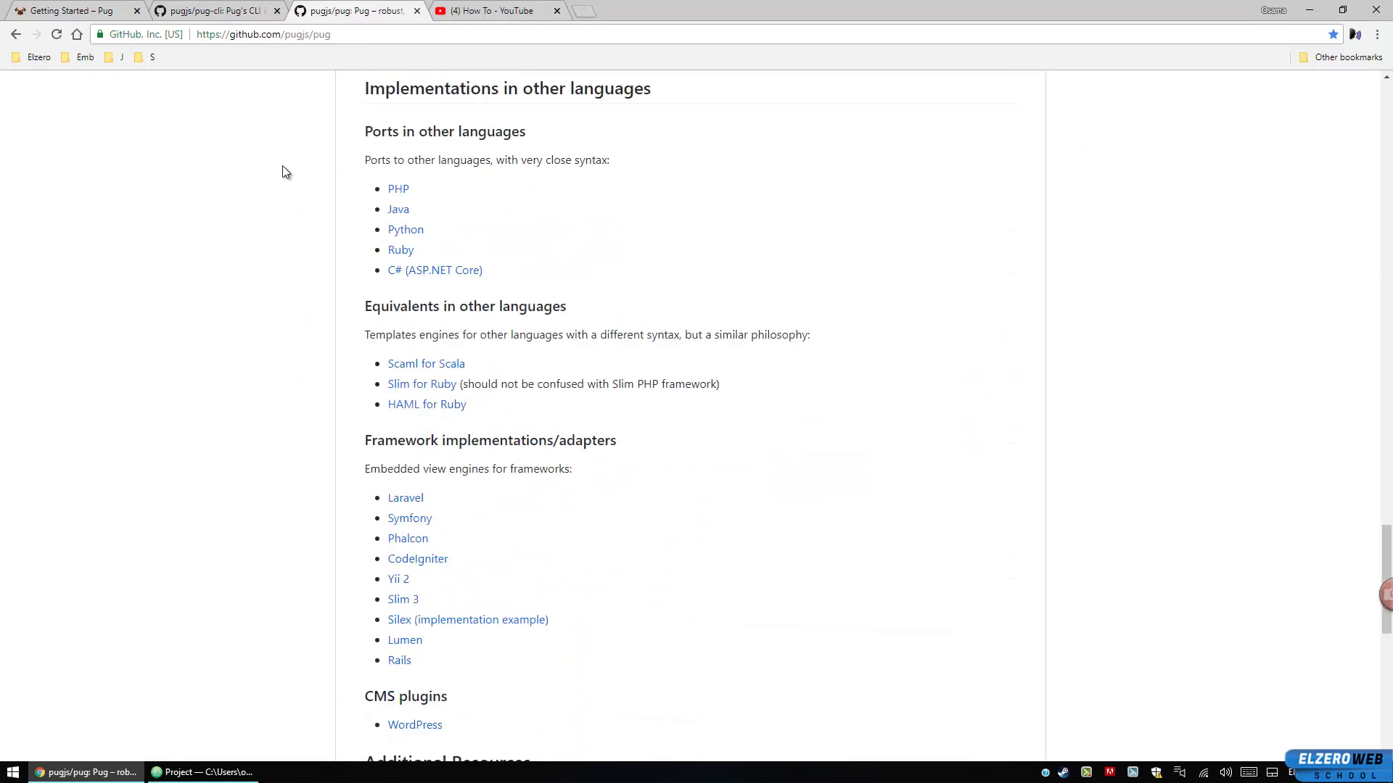
scroll(282, 165, "up", 2)
triple_click(506, 234)
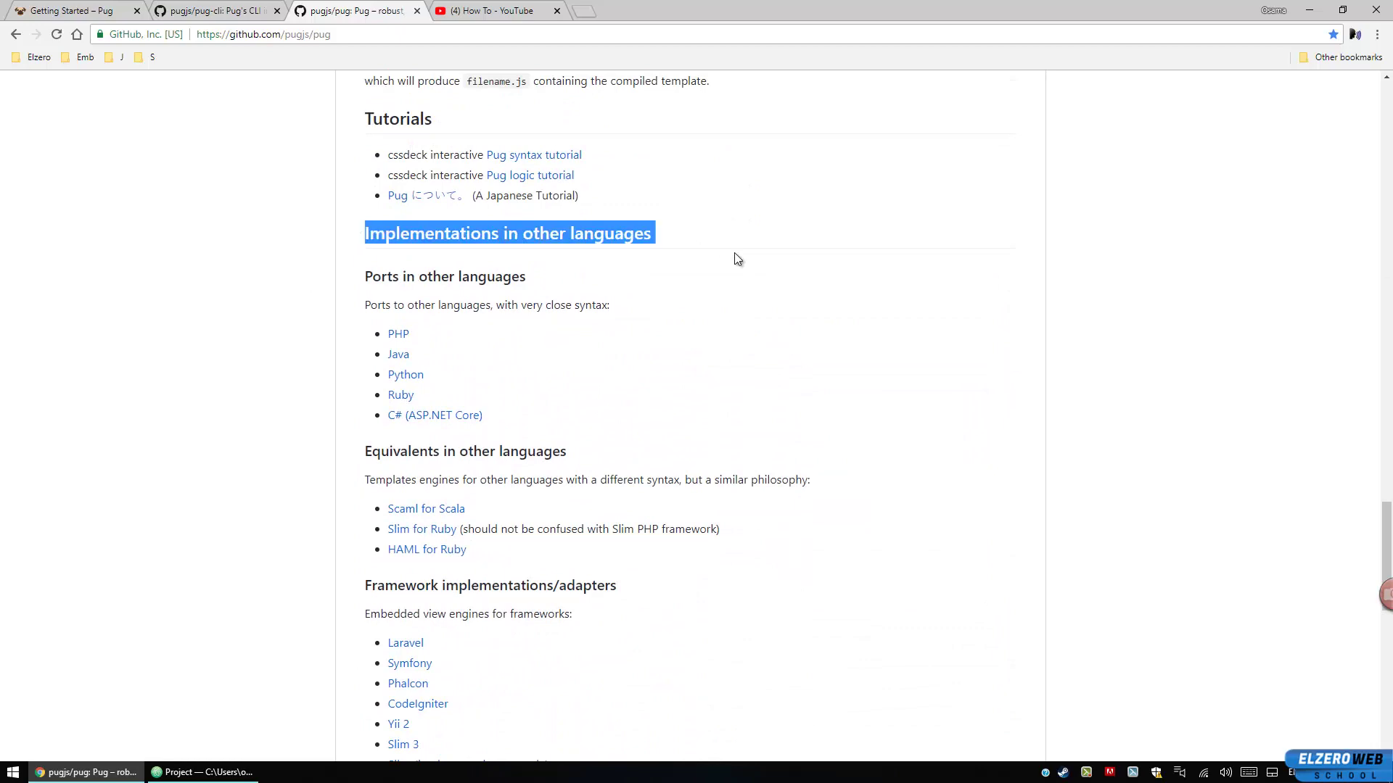
scroll(743, 261, "down", 3)
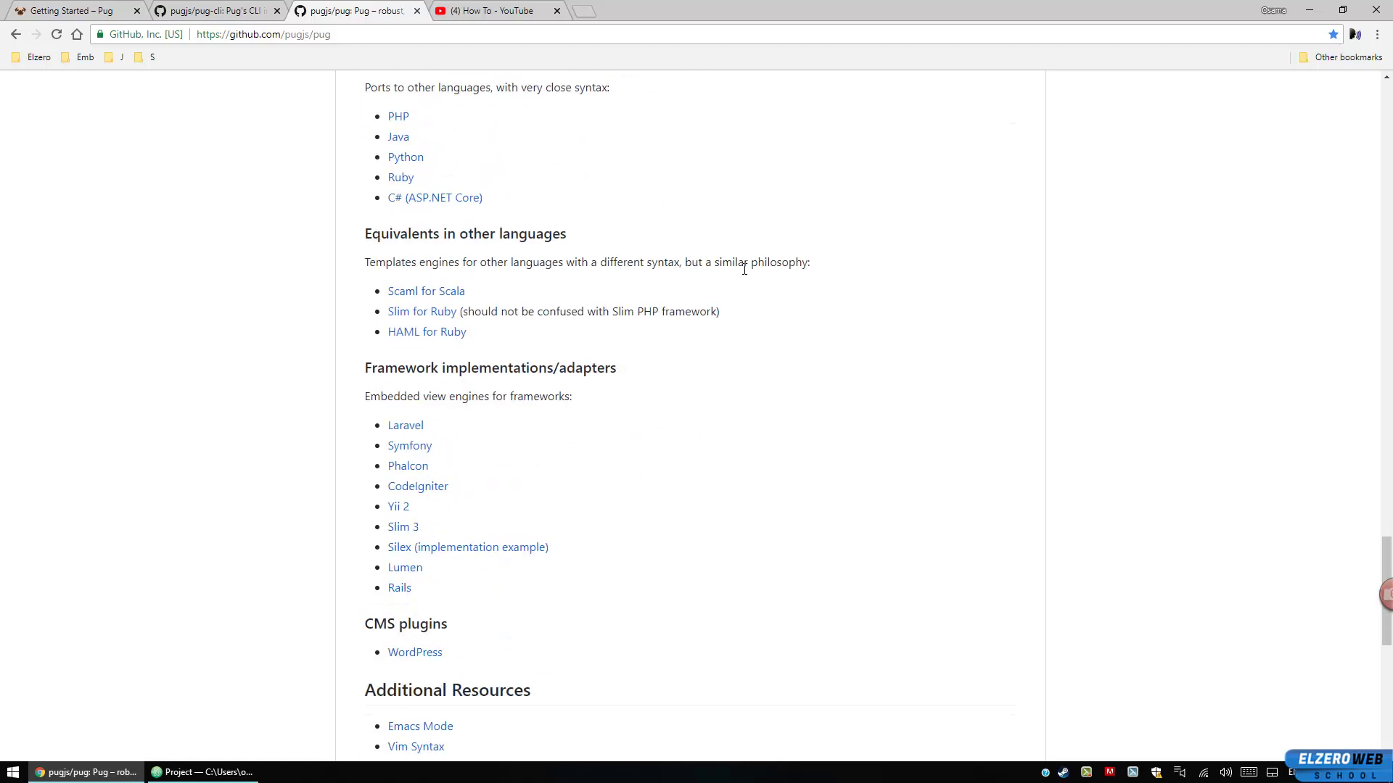
scroll(744, 269, "down", 3)
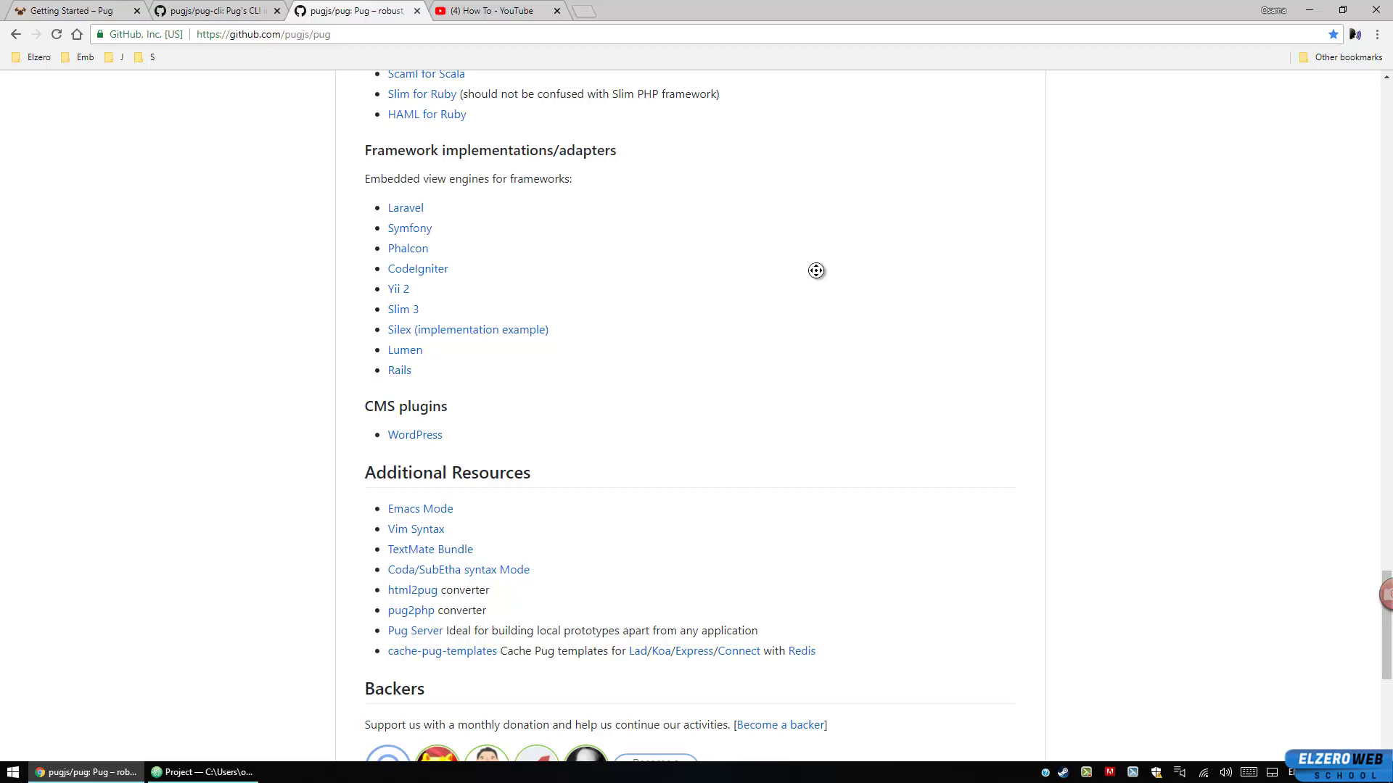
scroll(195, 332, "down", 4)
scroll(280, 344, "down", 1)
scroll(266, 337, "up", 5)
scroll(266, 337, "up", 4)
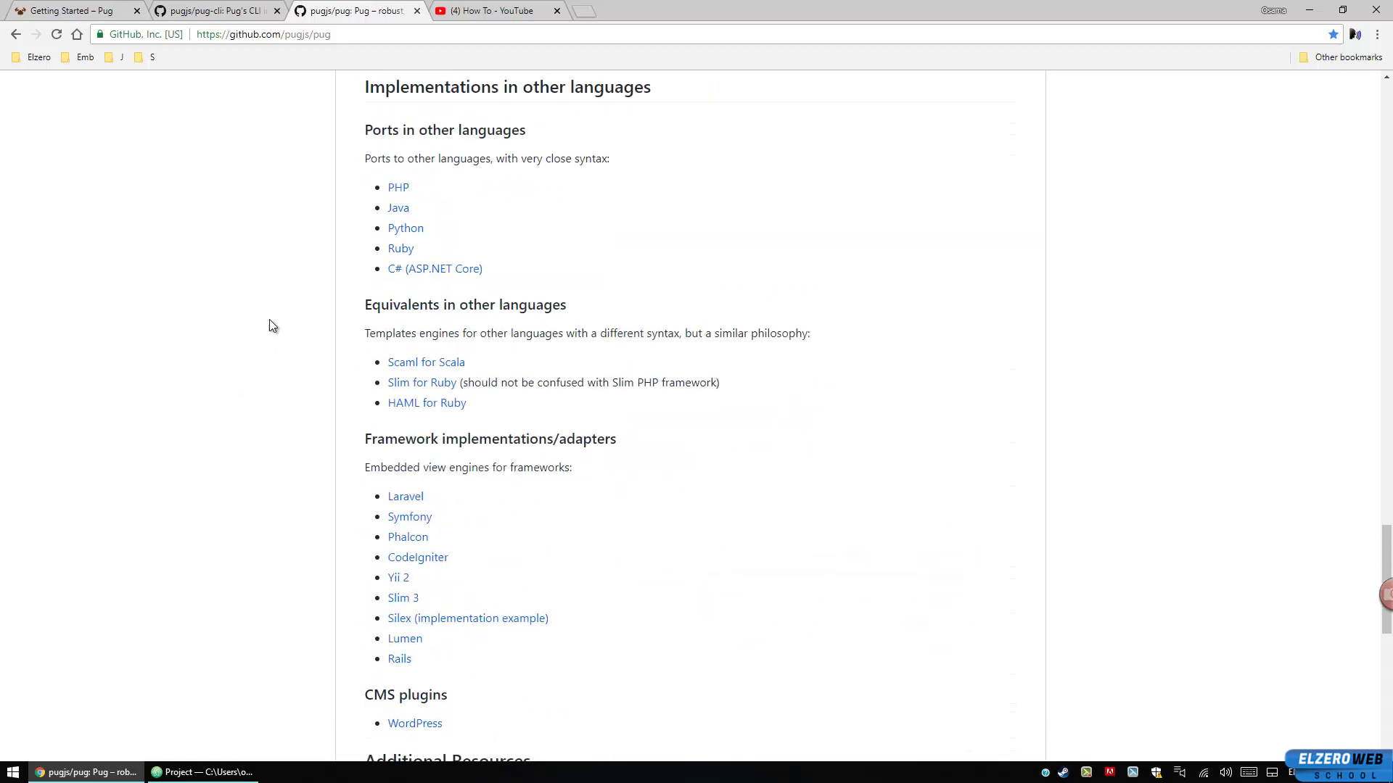
- Open the PHP, Python, C# (ASP.NET Core) and Laravel Pug project links in background tabs
middle_click(405, 230)
middle_click(404, 229)
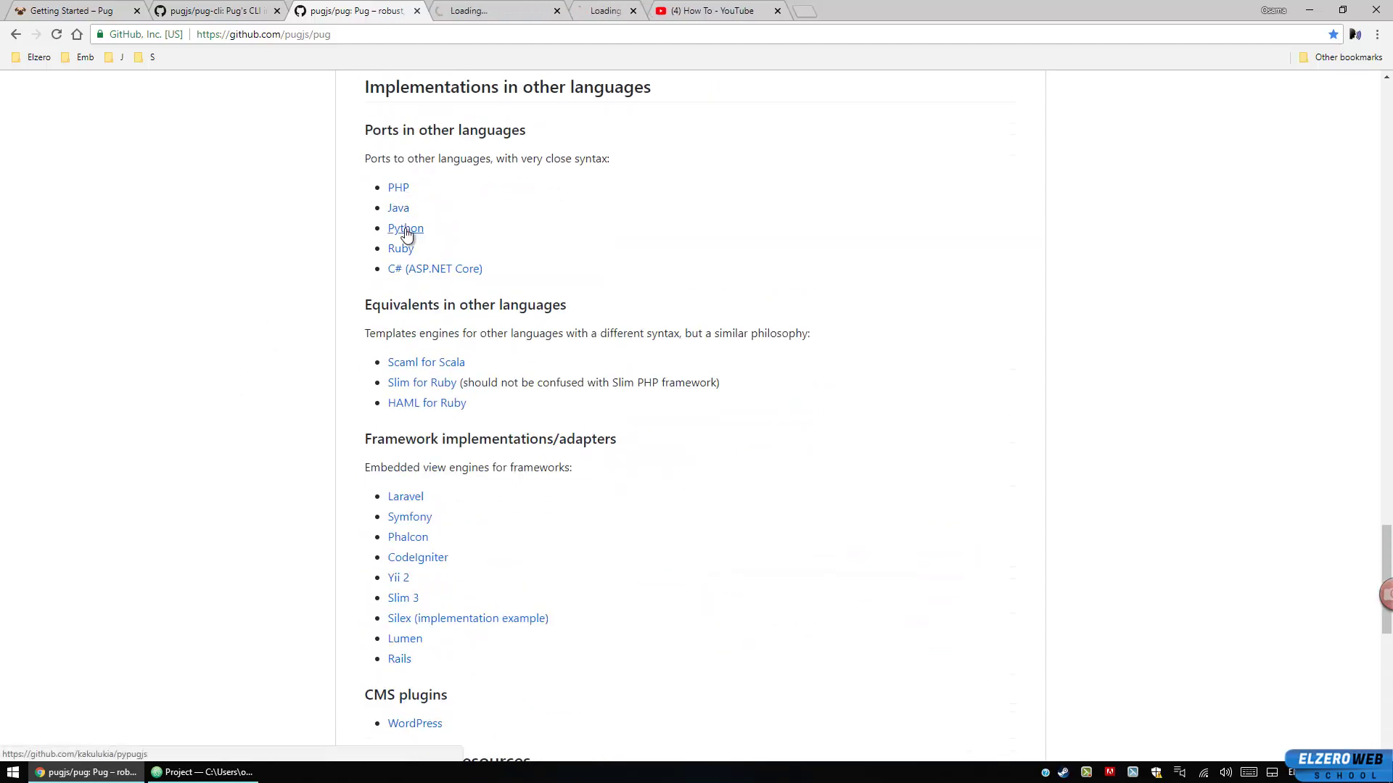
middle_click(421, 270)
scroll(347, 282, "down", 5)
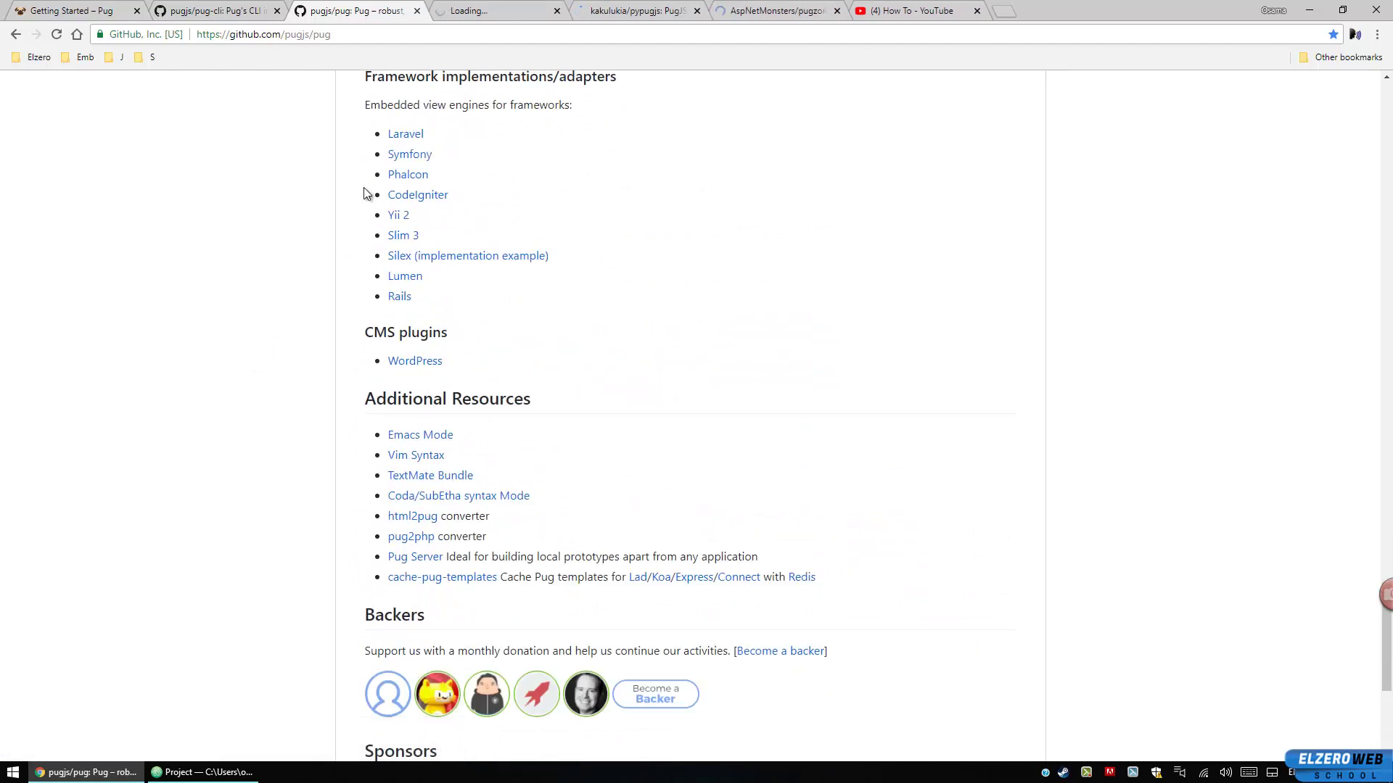
middle_click(407, 137)
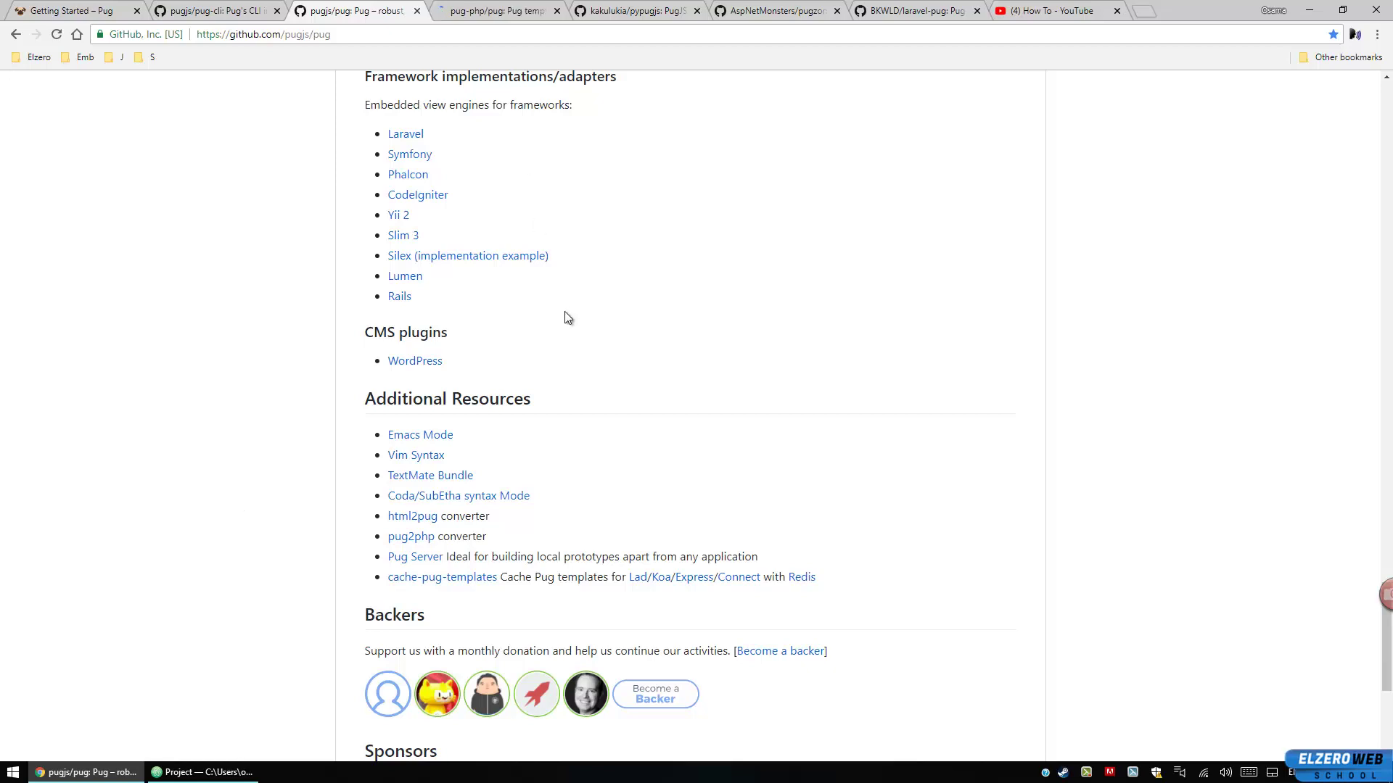
- Switch to the pug-php/pug tab and highlight its description paragraph
left_click(499, 11)
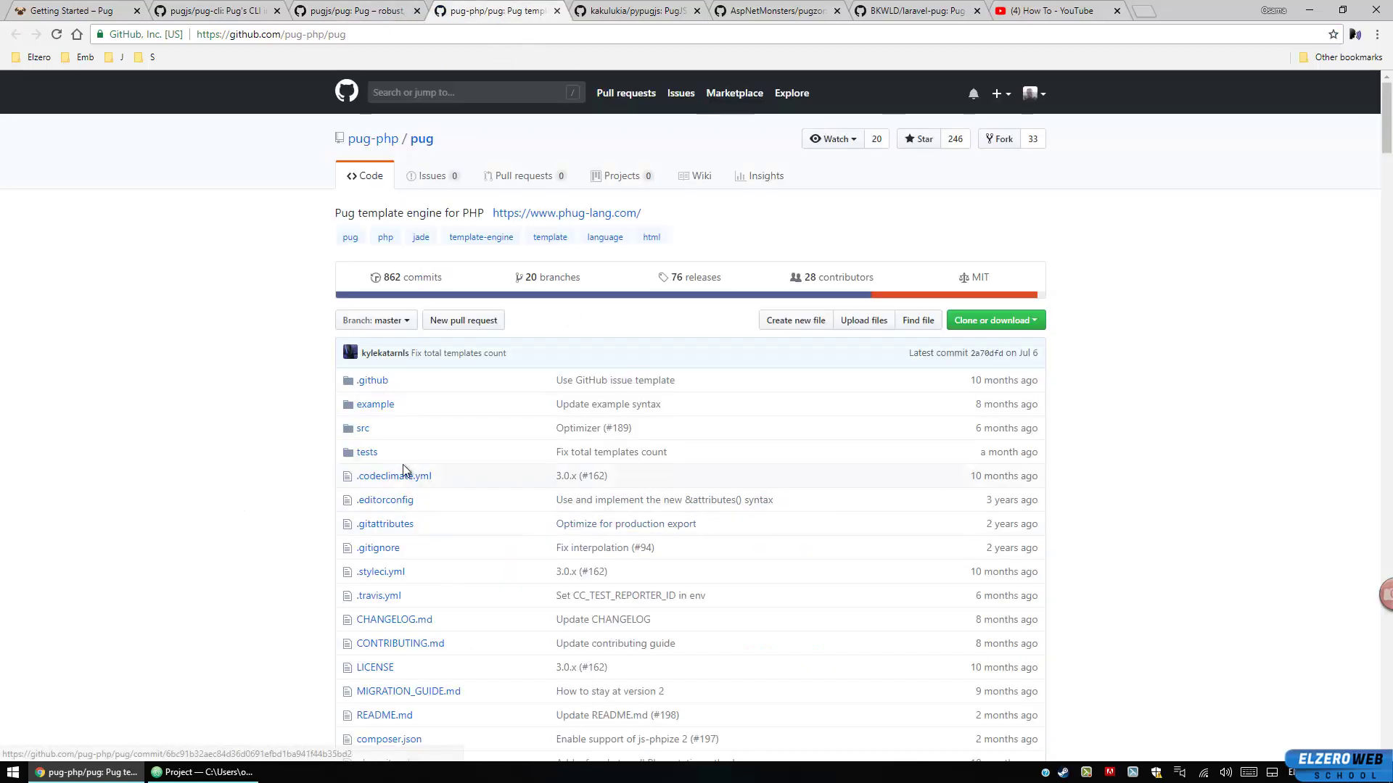
scroll(233, 273, "down", 5)
scroll(239, 273, "down", 5)
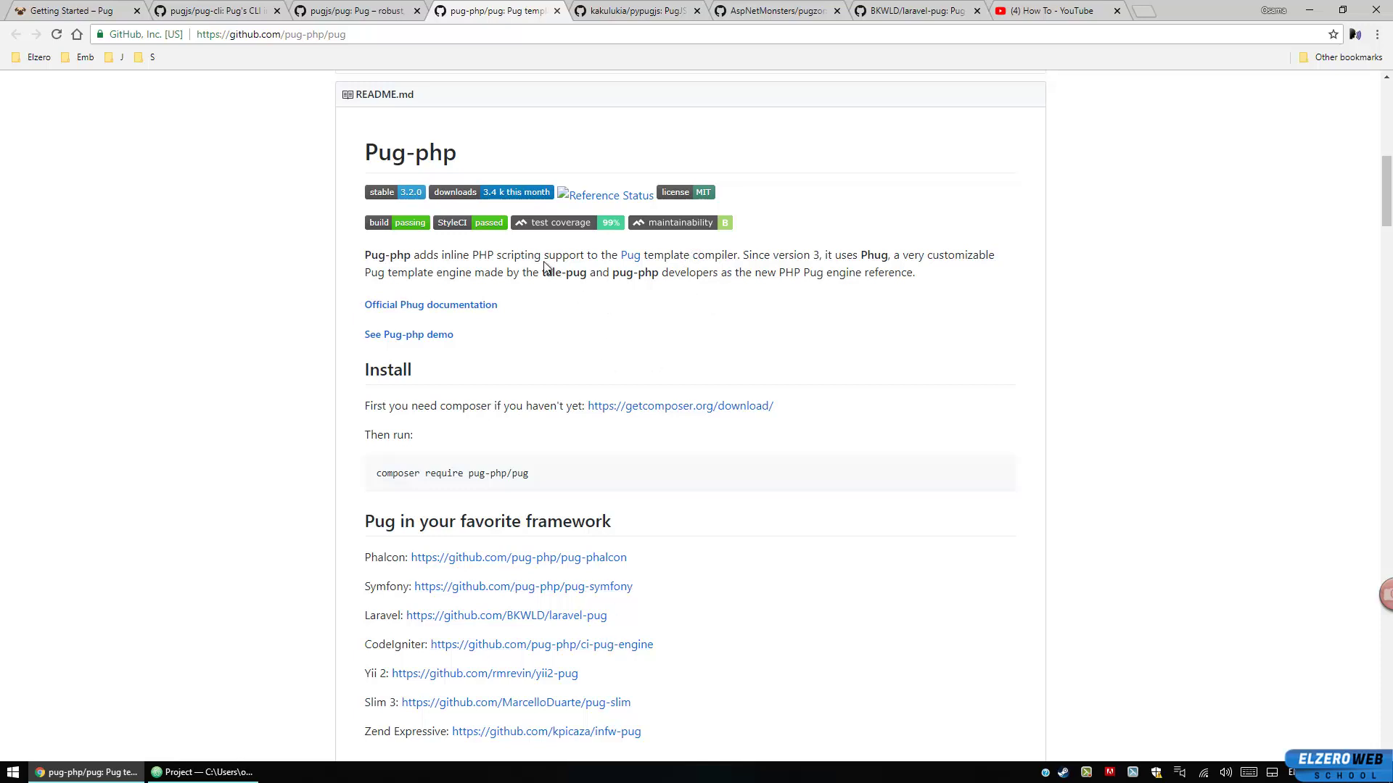
triple_click(565, 255)
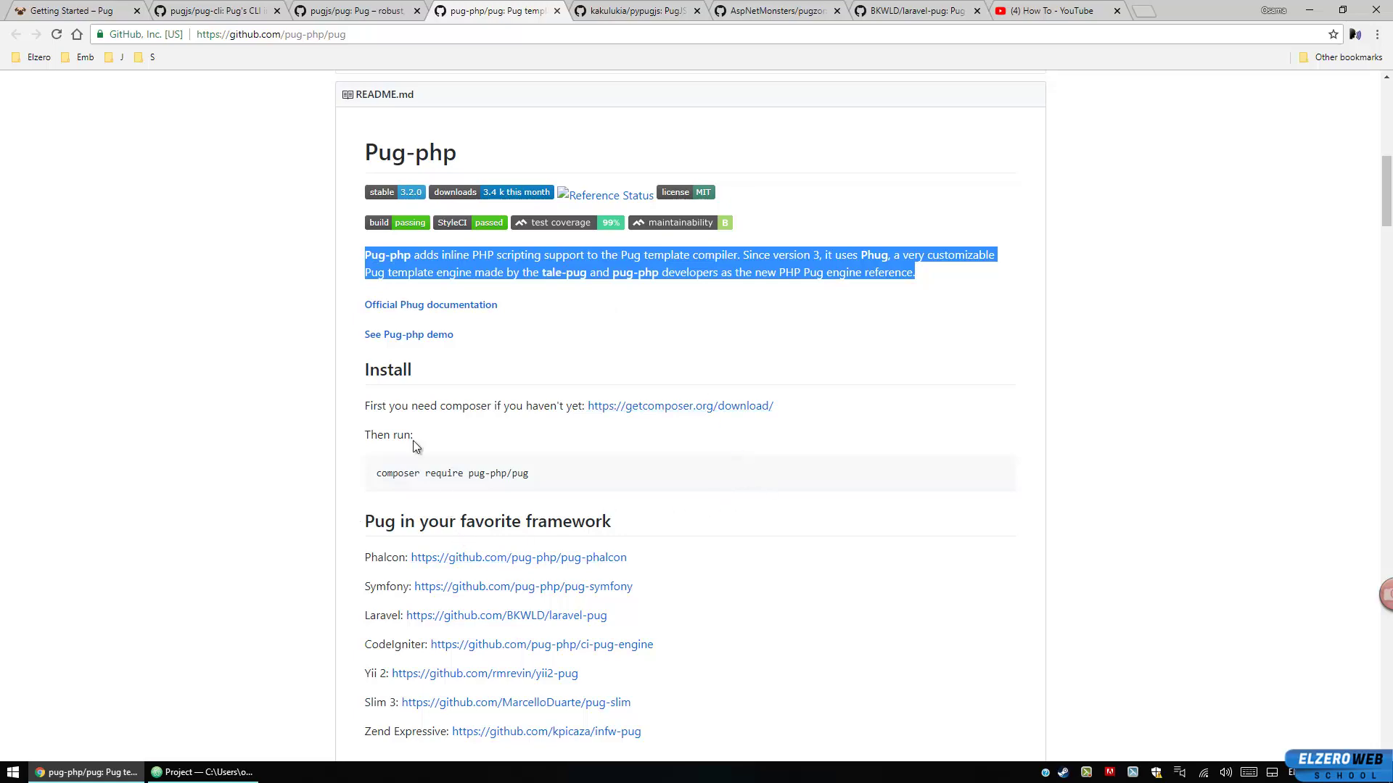
- In the usage example, select the word 'pug' in the displayFile template file name
scroll(295, 358, "down", 3)
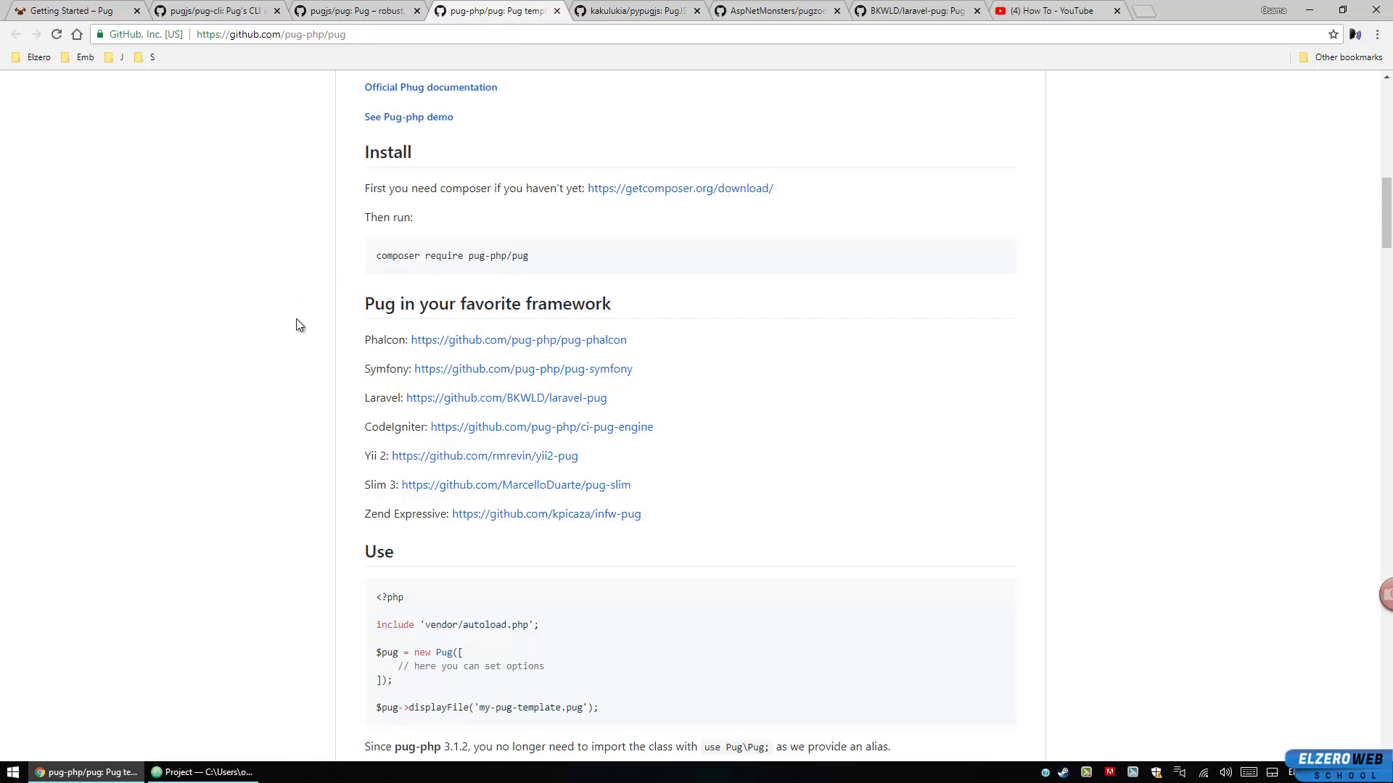
scroll(304, 304, "down", 5)
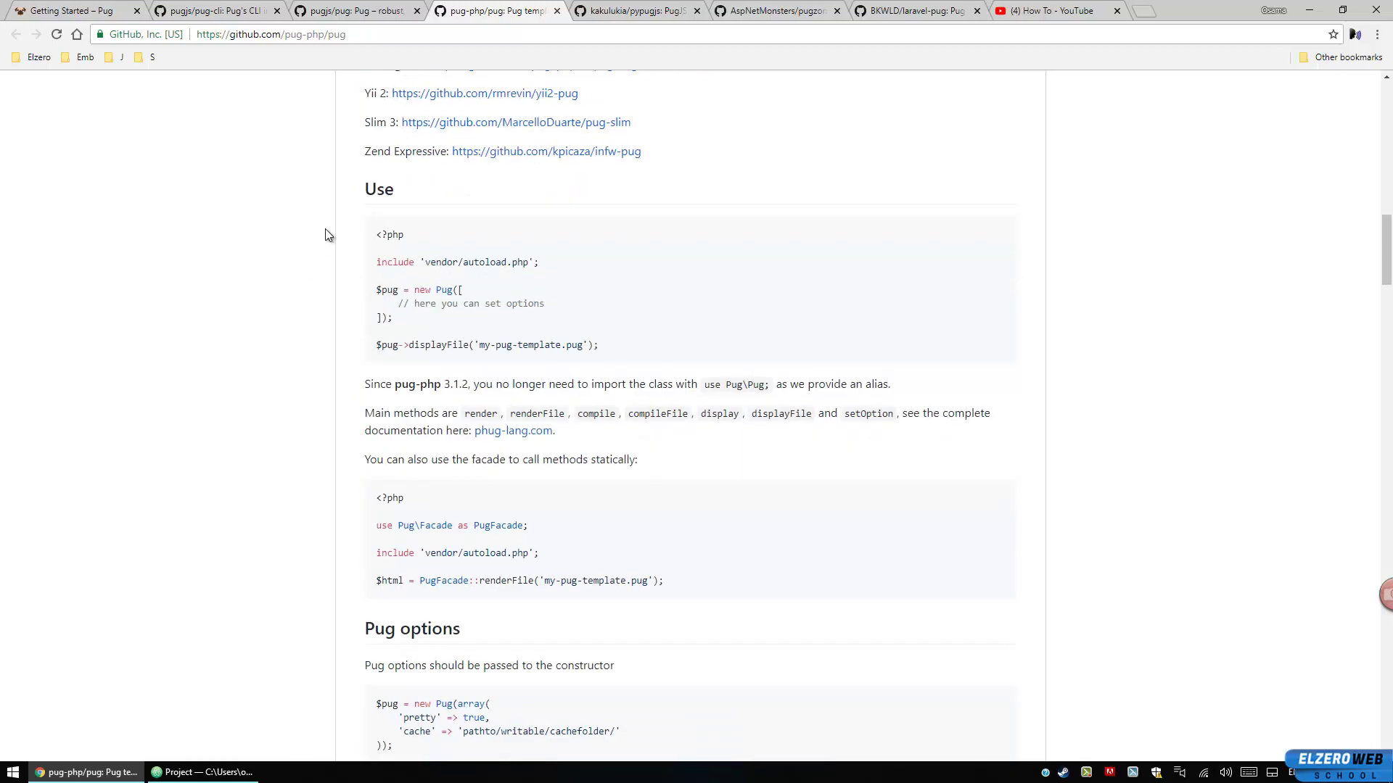
triple_click(454, 346)
left_click(547, 346)
left_click_drag(566, 346, 584, 346)
double_click(580, 347)
- Close the pug-php/pug tab, skim the pypugjs README, then close it too
key("ctrl+w")
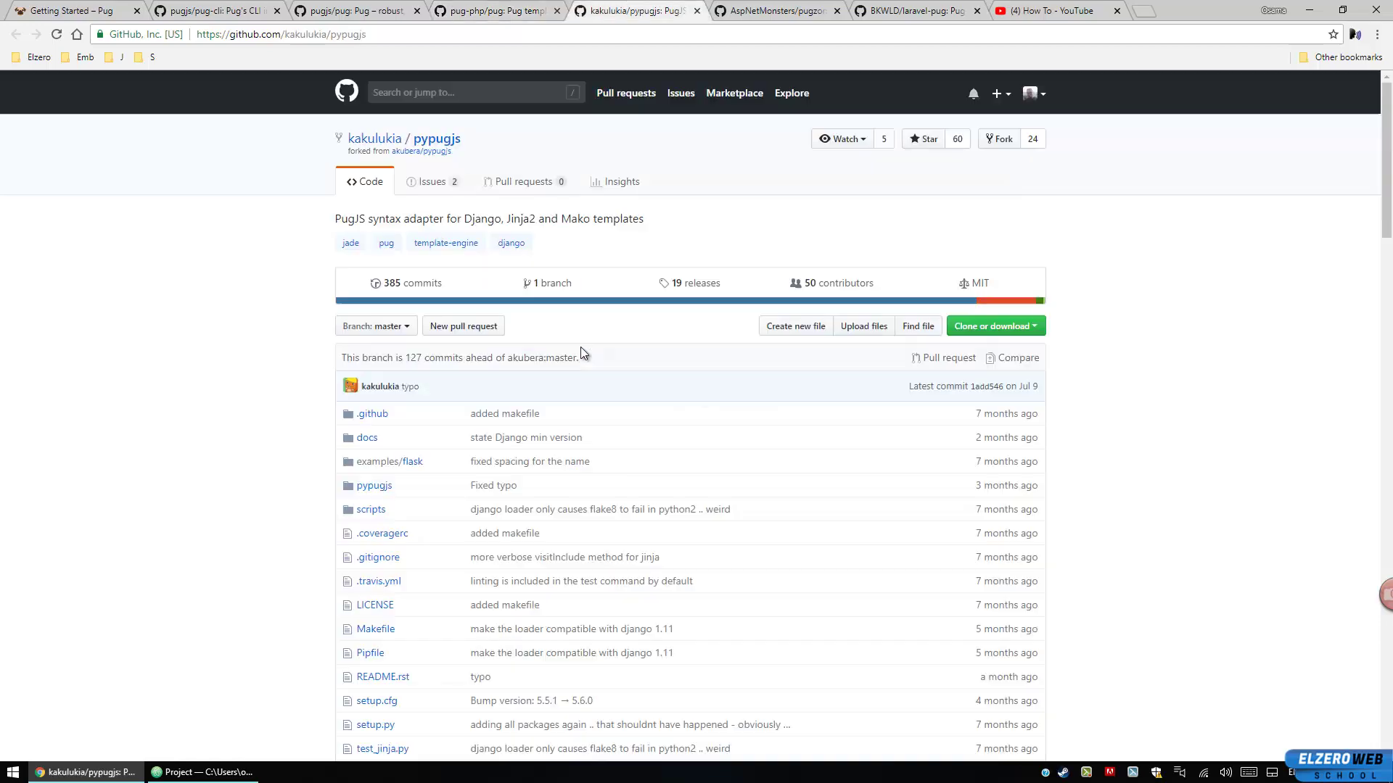
scroll(300, 334, "down", 5)
scroll(299, 330, "down", 4)
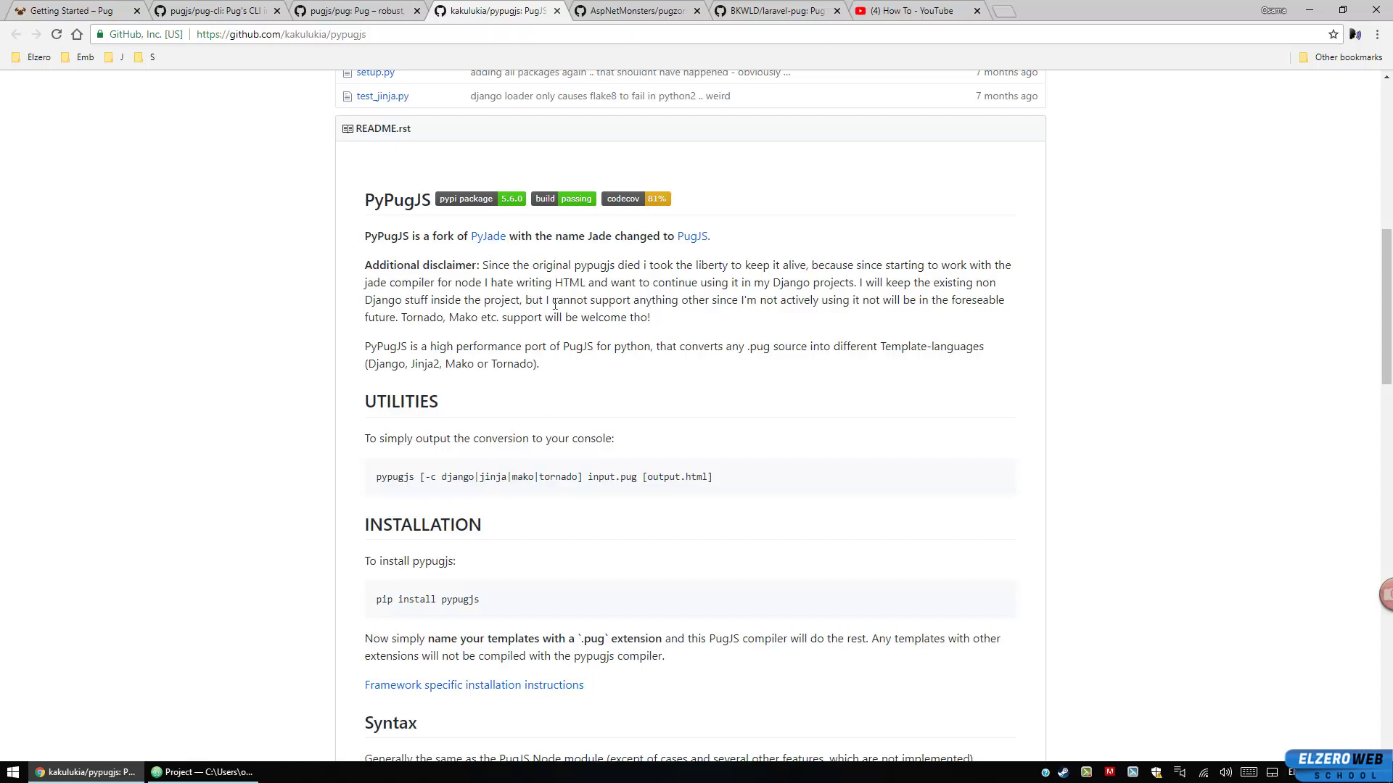
scroll(497, 361, "down", 3)
scroll(292, 331, "down", 4)
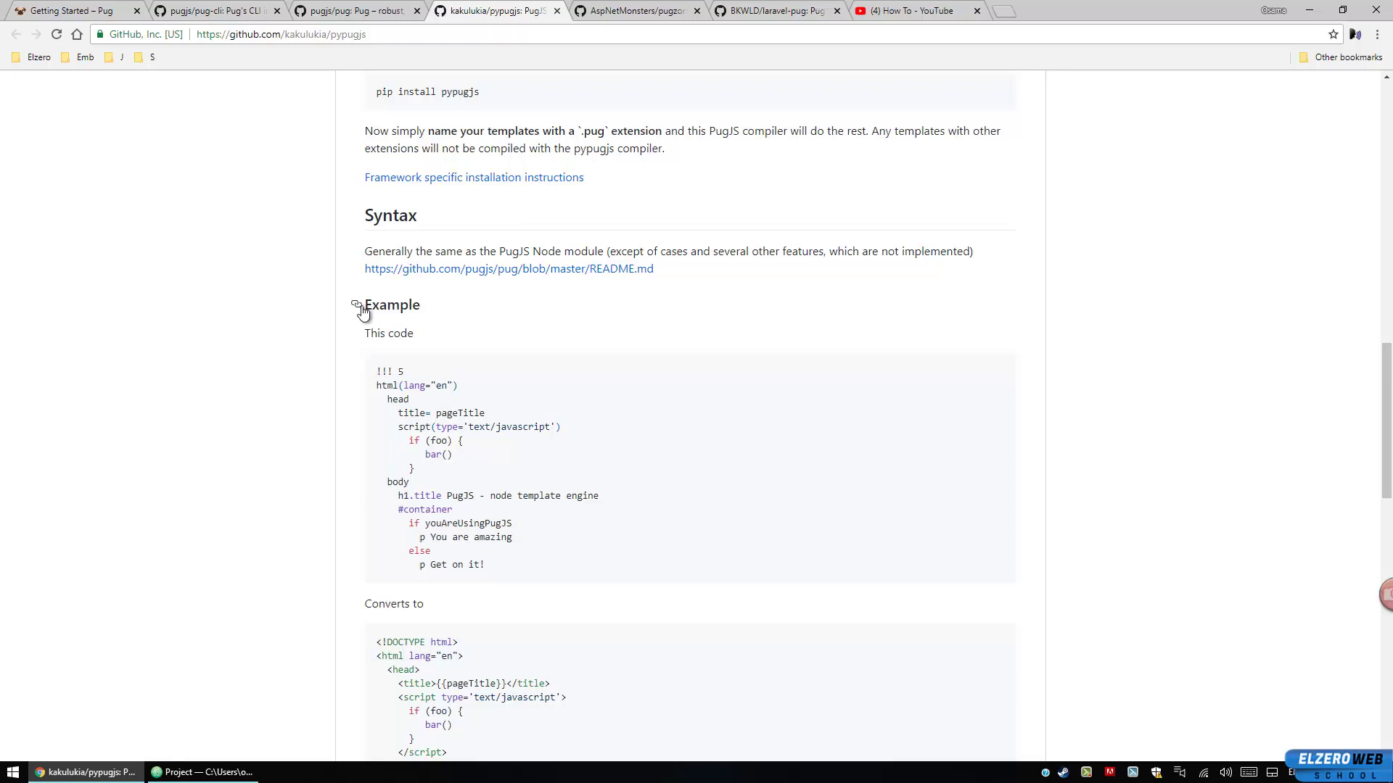
scroll(359, 313, "up", 4)
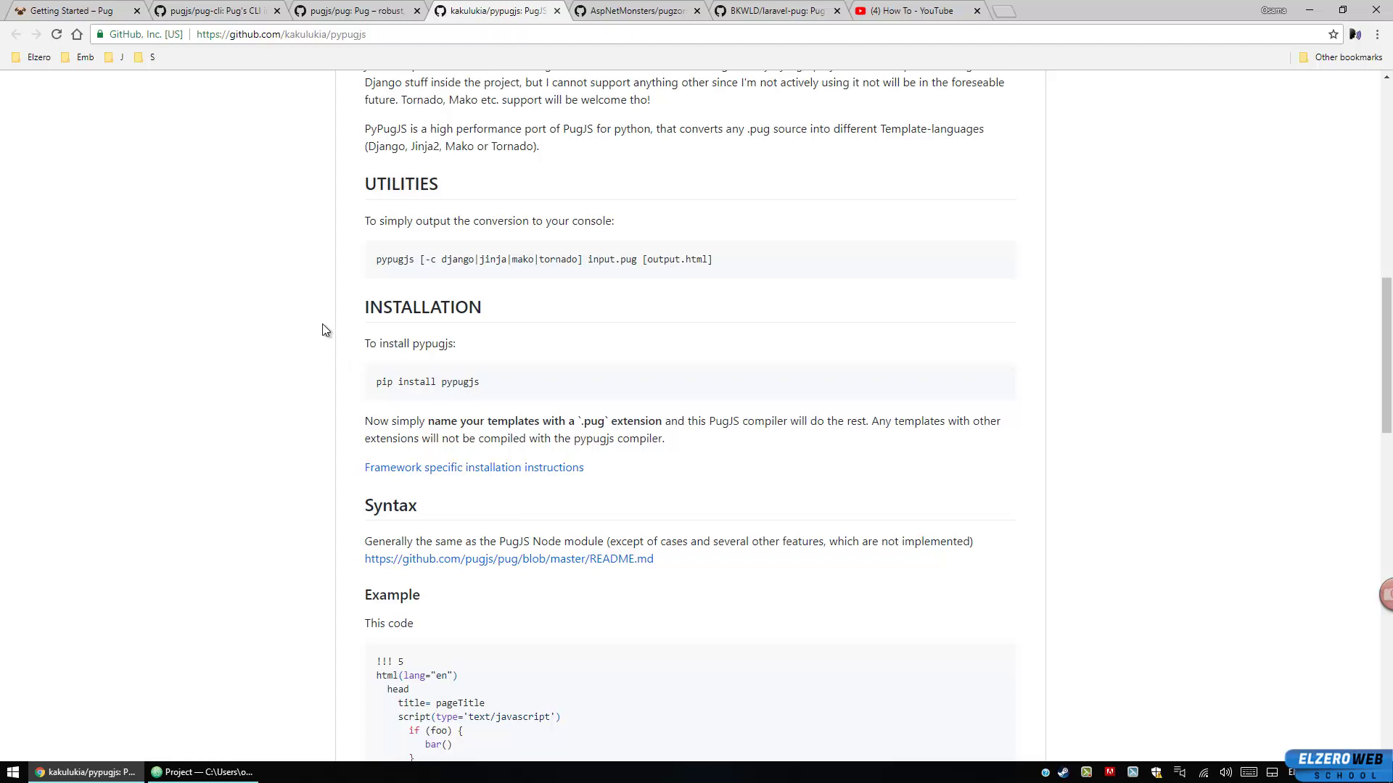
key("ctrl+w")
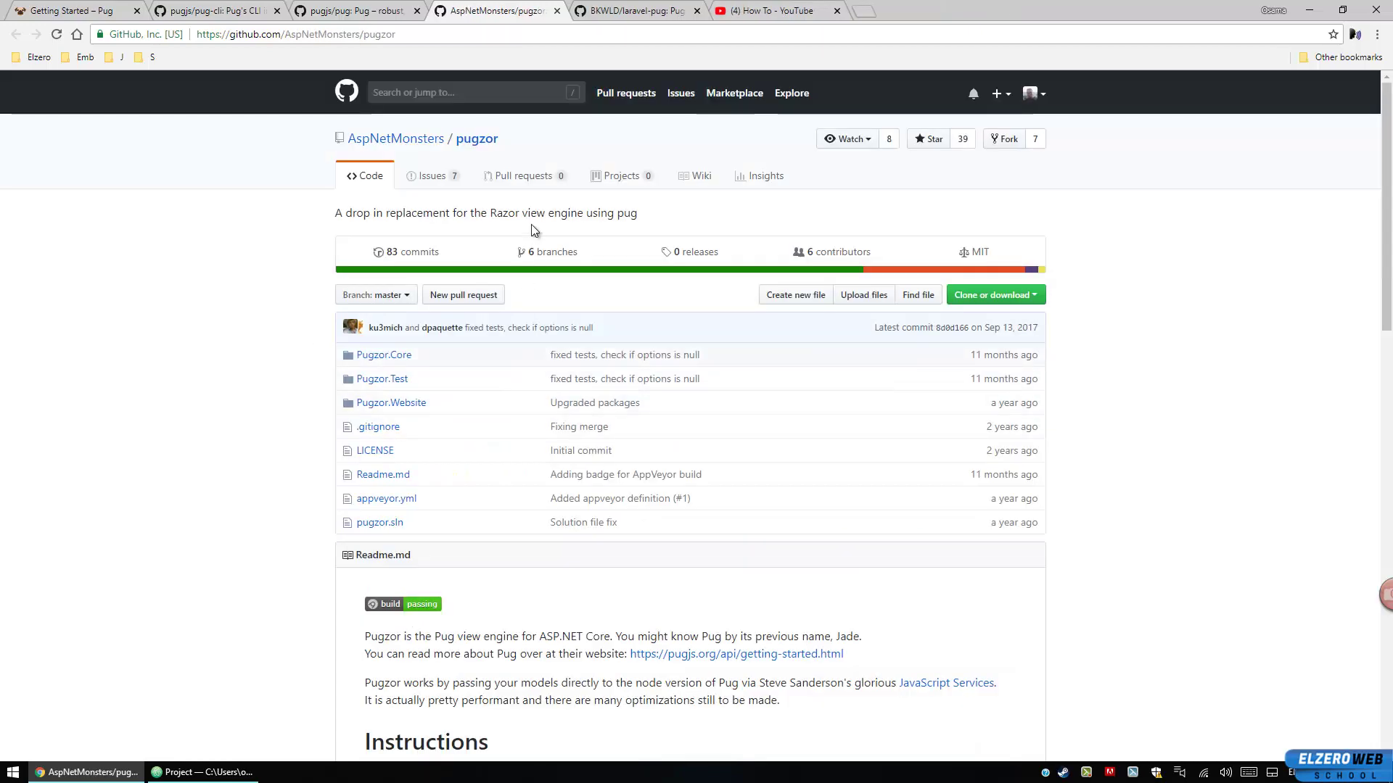
- Skim the pugzor README and close its tab to reach laravel-pug
scroll(447, 393, "down", 6)
scroll(428, 406, "down", 2)
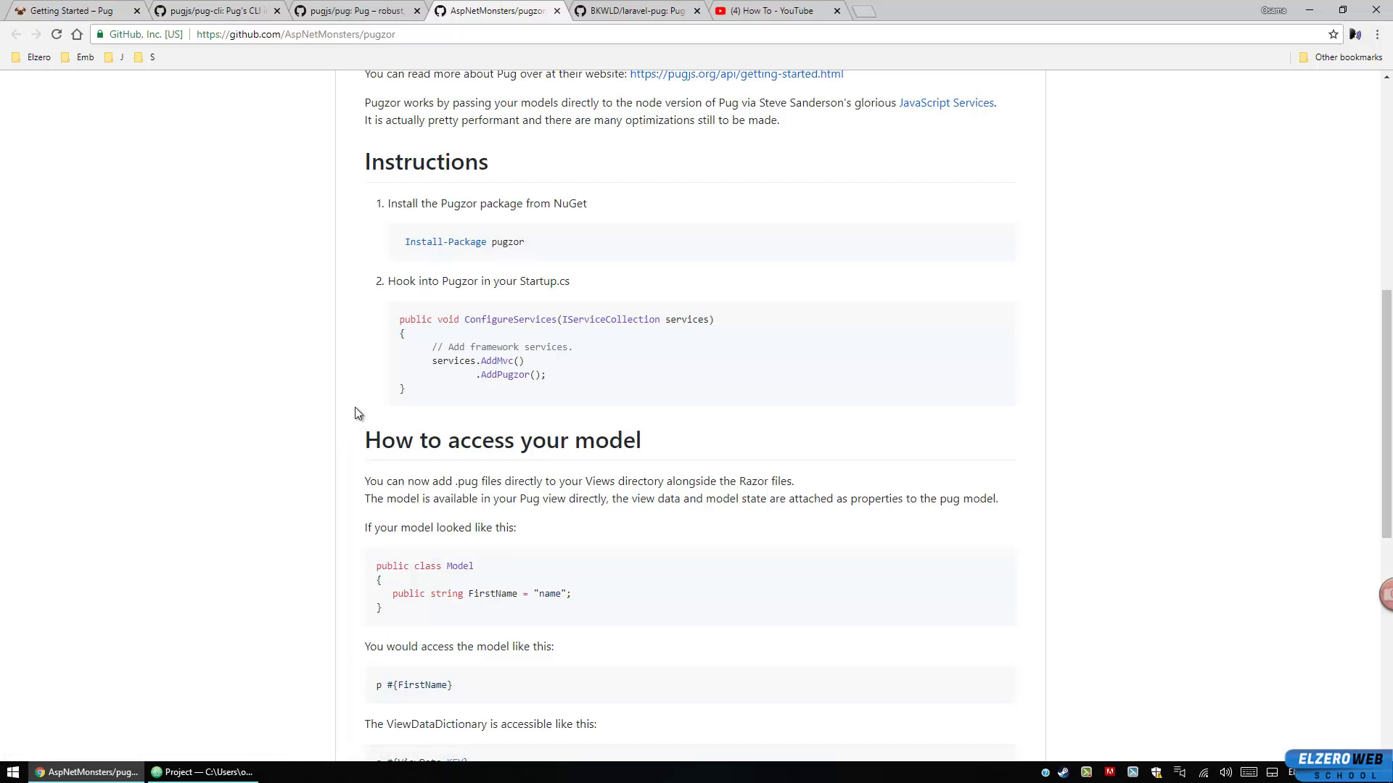
key("ctrl+w")
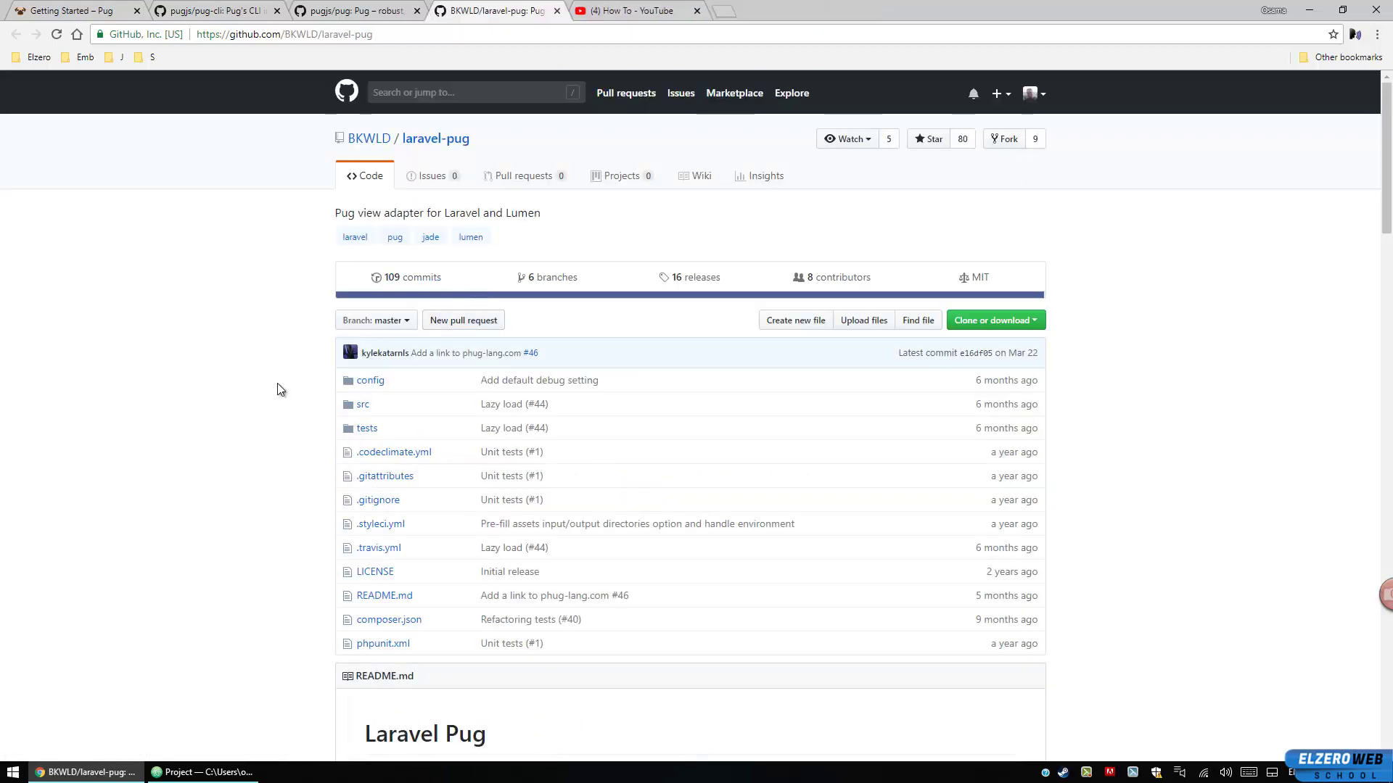
- Select 'whatever' in the Laravel 5 usage line, then close the laravel-pug tab
scroll(246, 371, "down", 5)
scroll(266, 376, "down", 7)
scroll(277, 370, "down", 4)
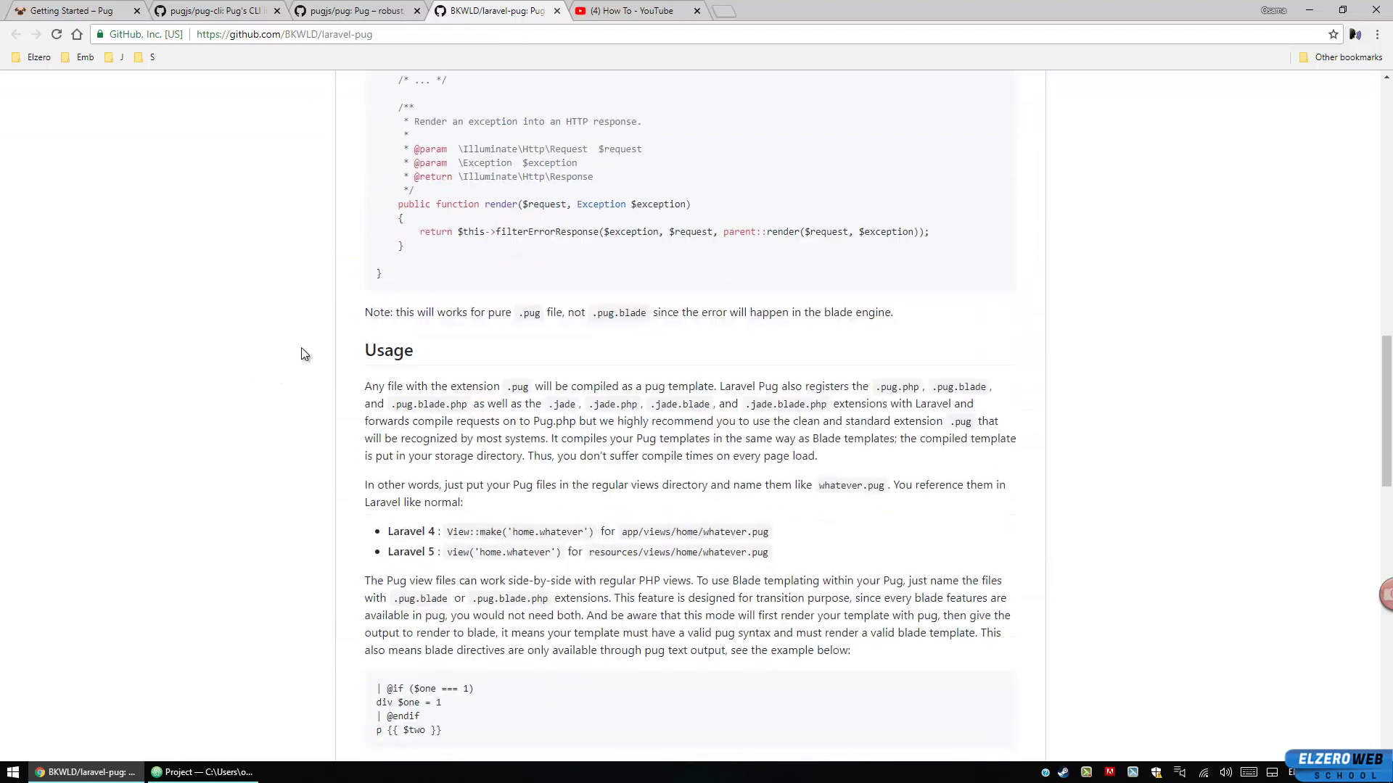
scroll(302, 352, "down", 5)
triple_click(519, 191)
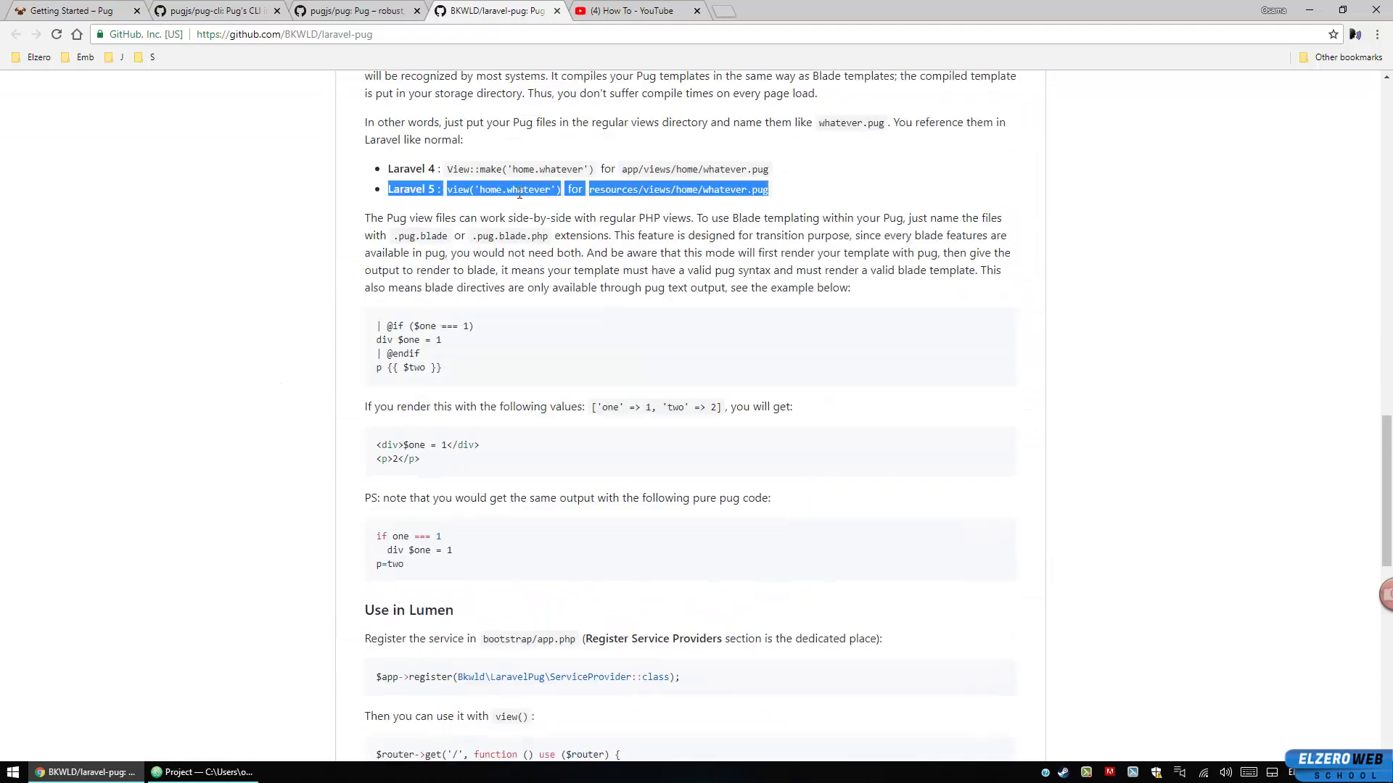
left_click(624, 190)
double_click(724, 190)
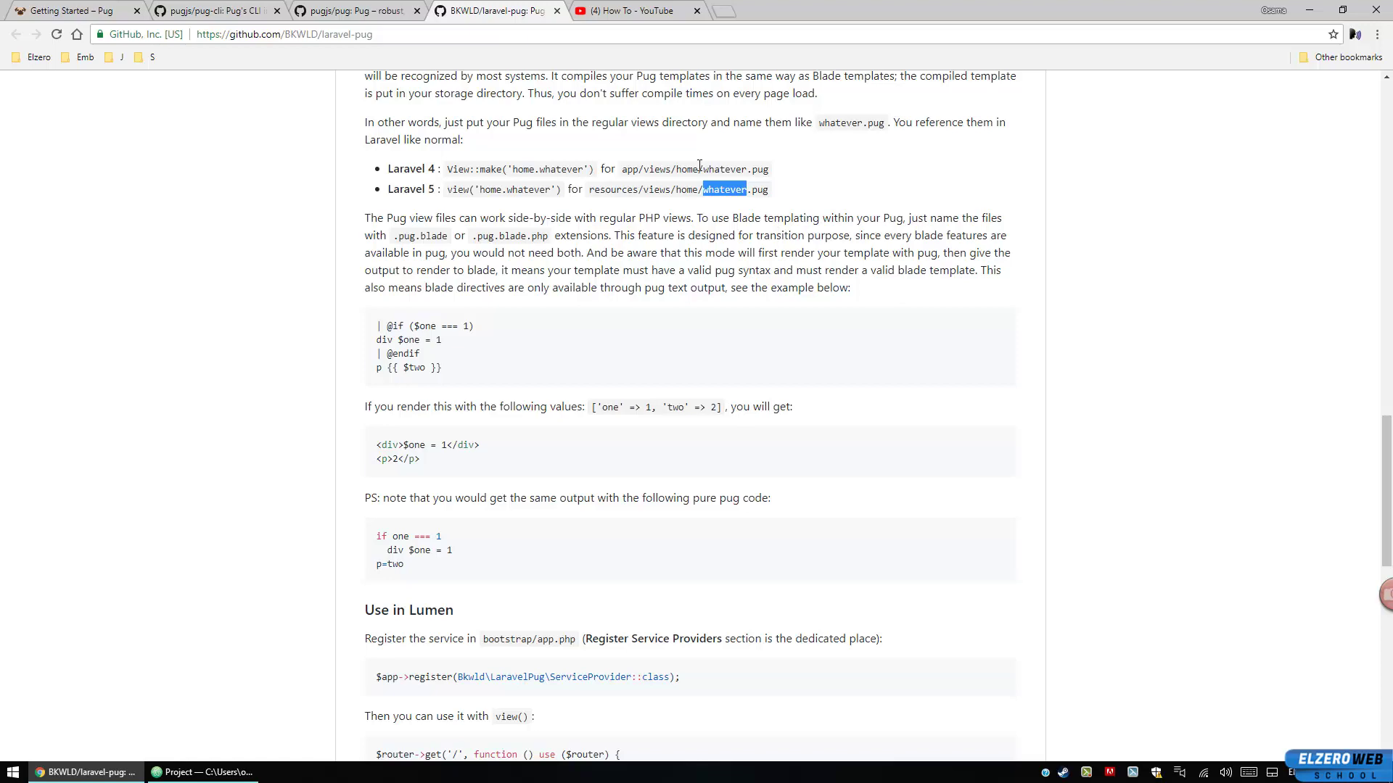
left_click(564, 14)
- Scroll back to the pugjs/pug repo header and switch to the '(4) How To - YouTube' playlist
scroll(703, 363, "up", 5)
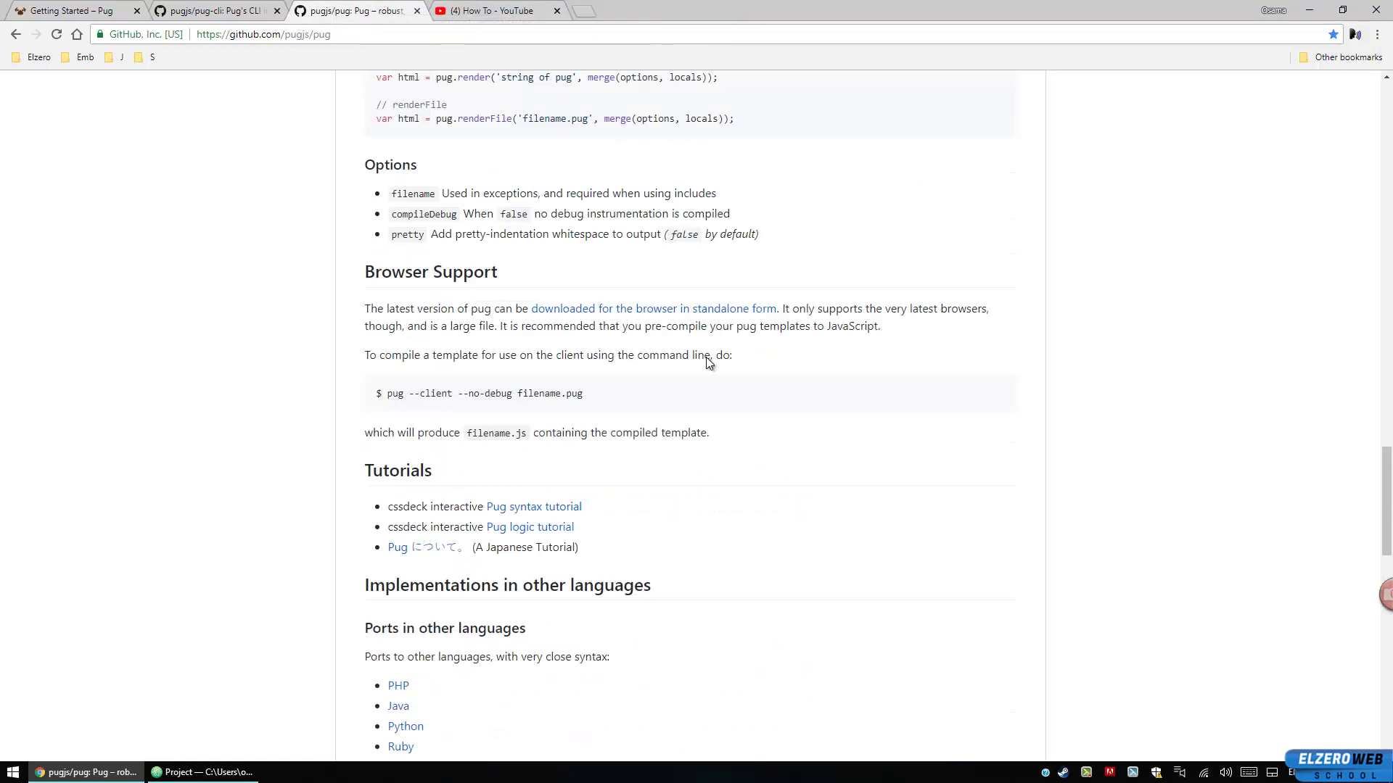
scroll(705, 354, "up", 5)
scroll(704, 348, "up", 5)
scroll(703, 346, "up", 7)
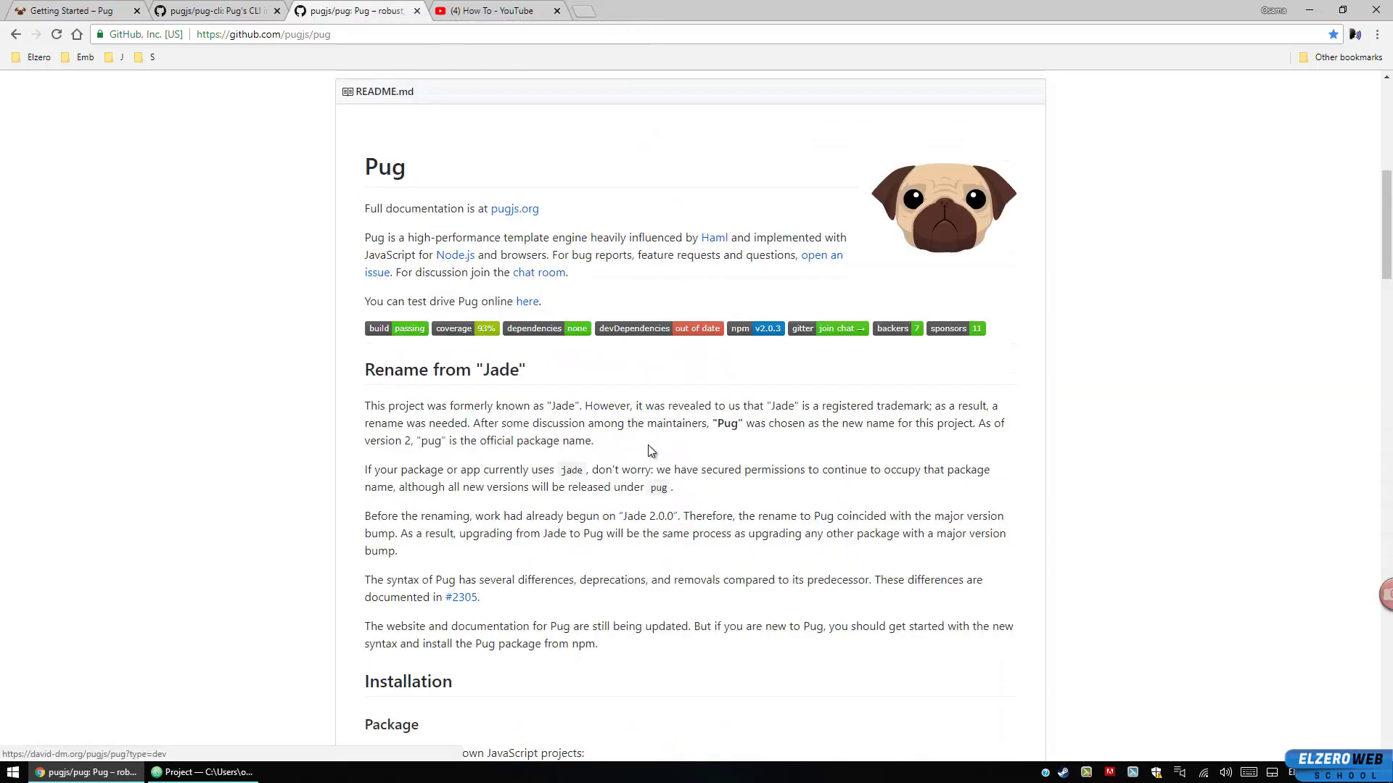
scroll(656, 460, "up", 1)
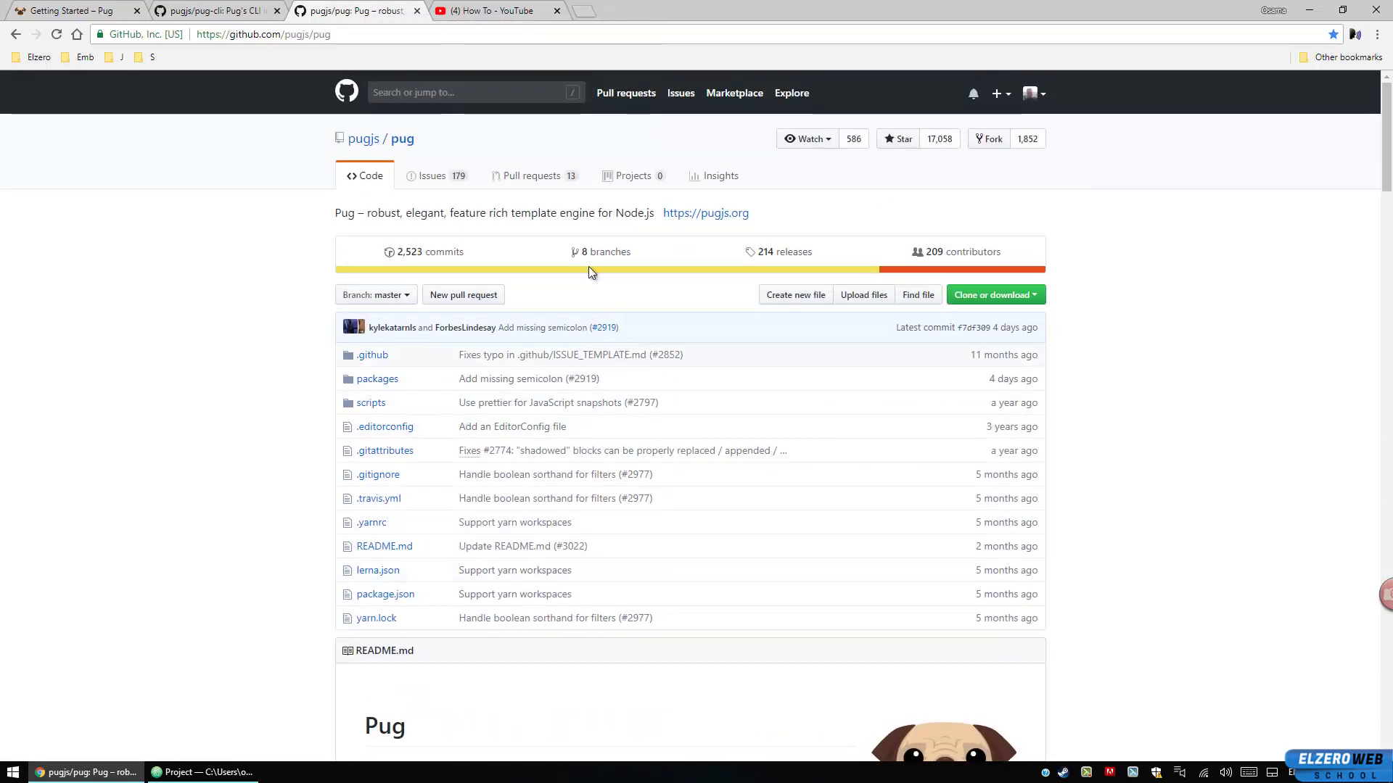
left_click(511, 11)
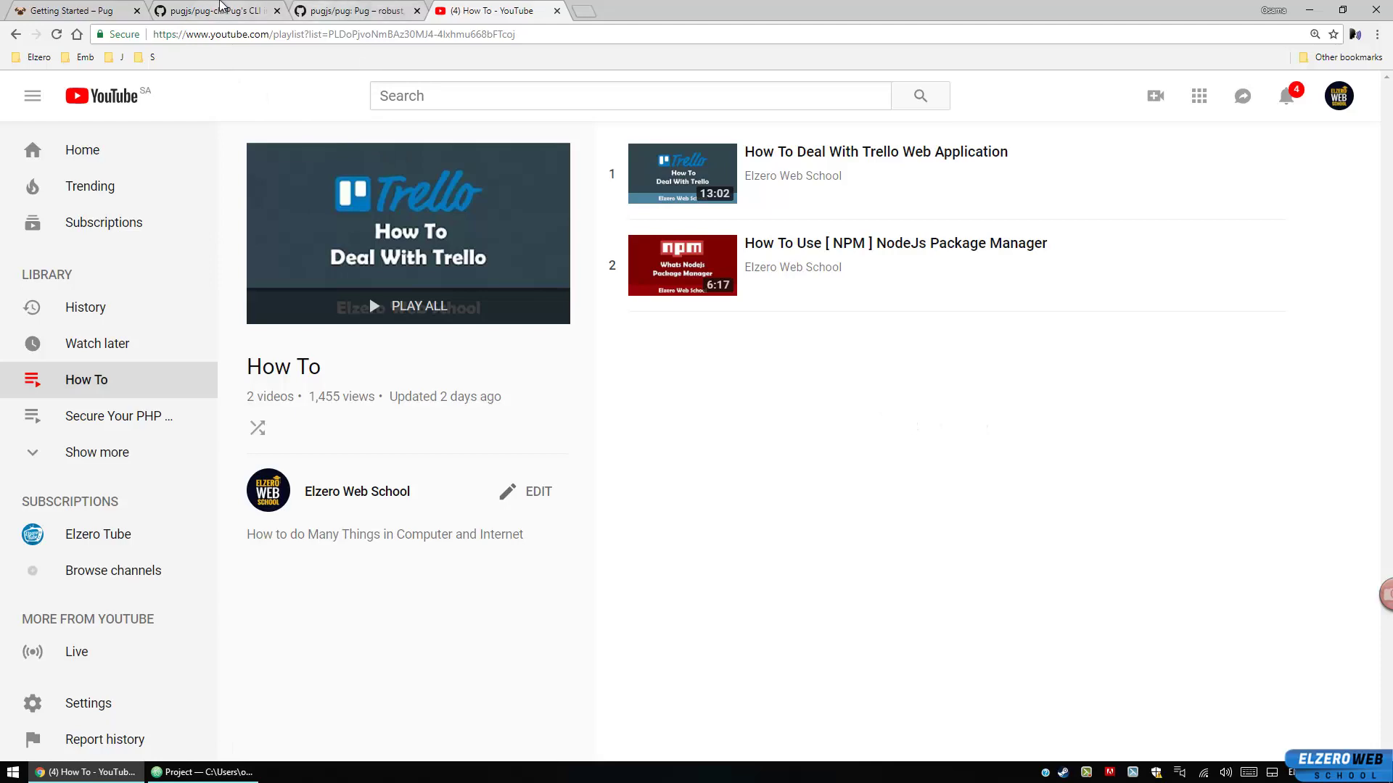
- Return to the pugjs/pug tab and scroll to its Installation section
left_click(221, 10)
left_click(314, 8)
scroll(247, 308, "down", 4)
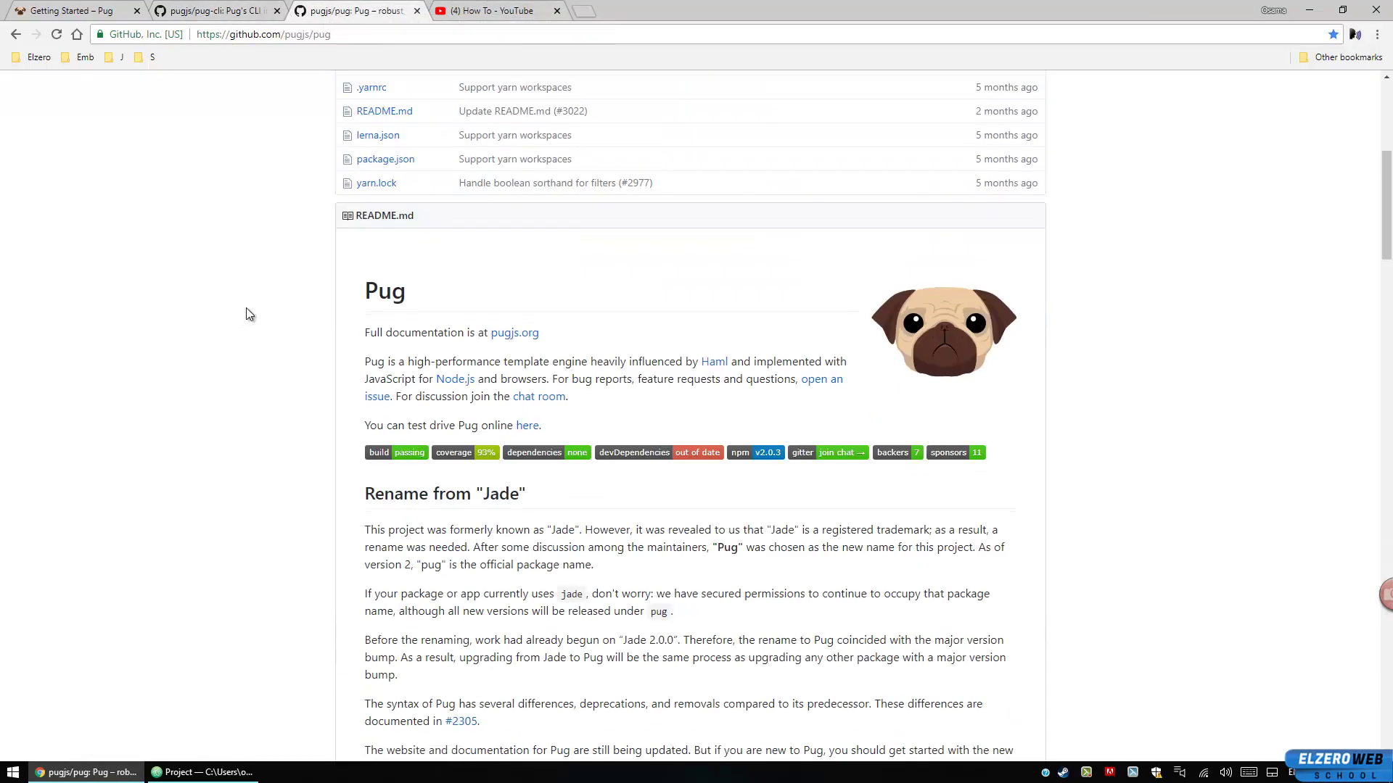
scroll(247, 307, "down", 7)
scroll(258, 316, "down", 2)
scroll(268, 348, "up", 3)
scroll(305, 341, "down", 1)
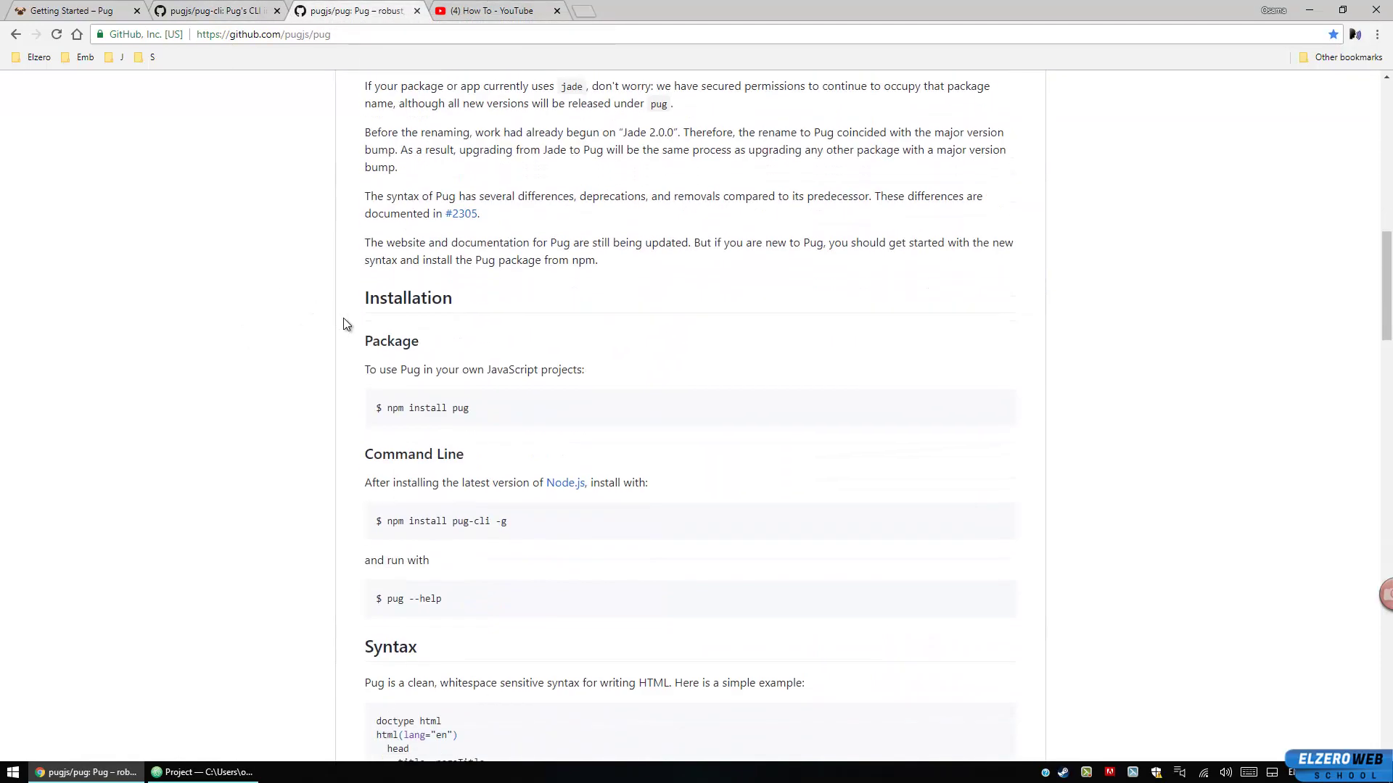
- Highlight 'pug' and 'cli' in the npm install pug-cli -g command, then revisit the YouTube playlist
mouse_move(413, 454)
double_click(481, 521)
left_click(472, 521)
double_click(461, 521)
double_click(482, 522)
left_click(482, 524)
left_click(490, 10)
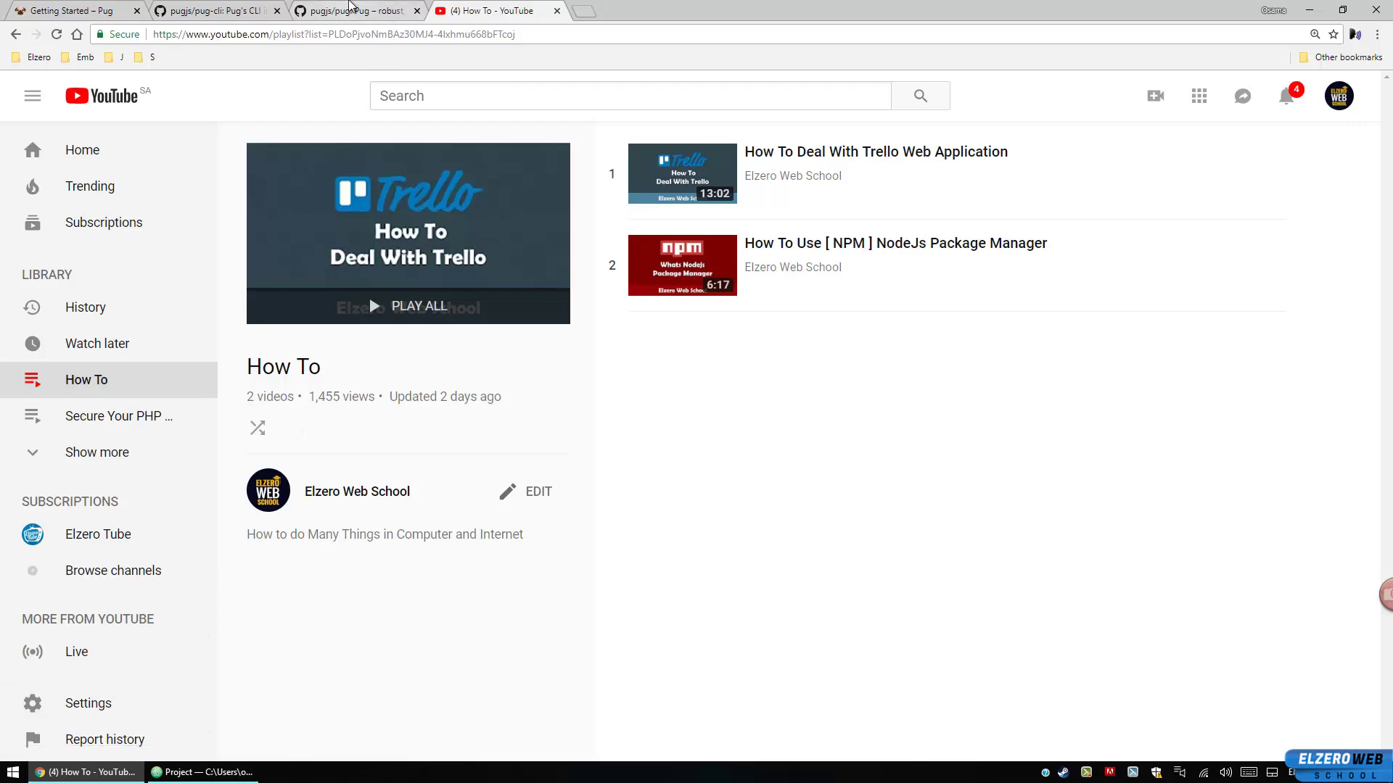
- Return to the pugjs/pug instructions and launch the Node.js command prompt from Start
left_click(355, 8)
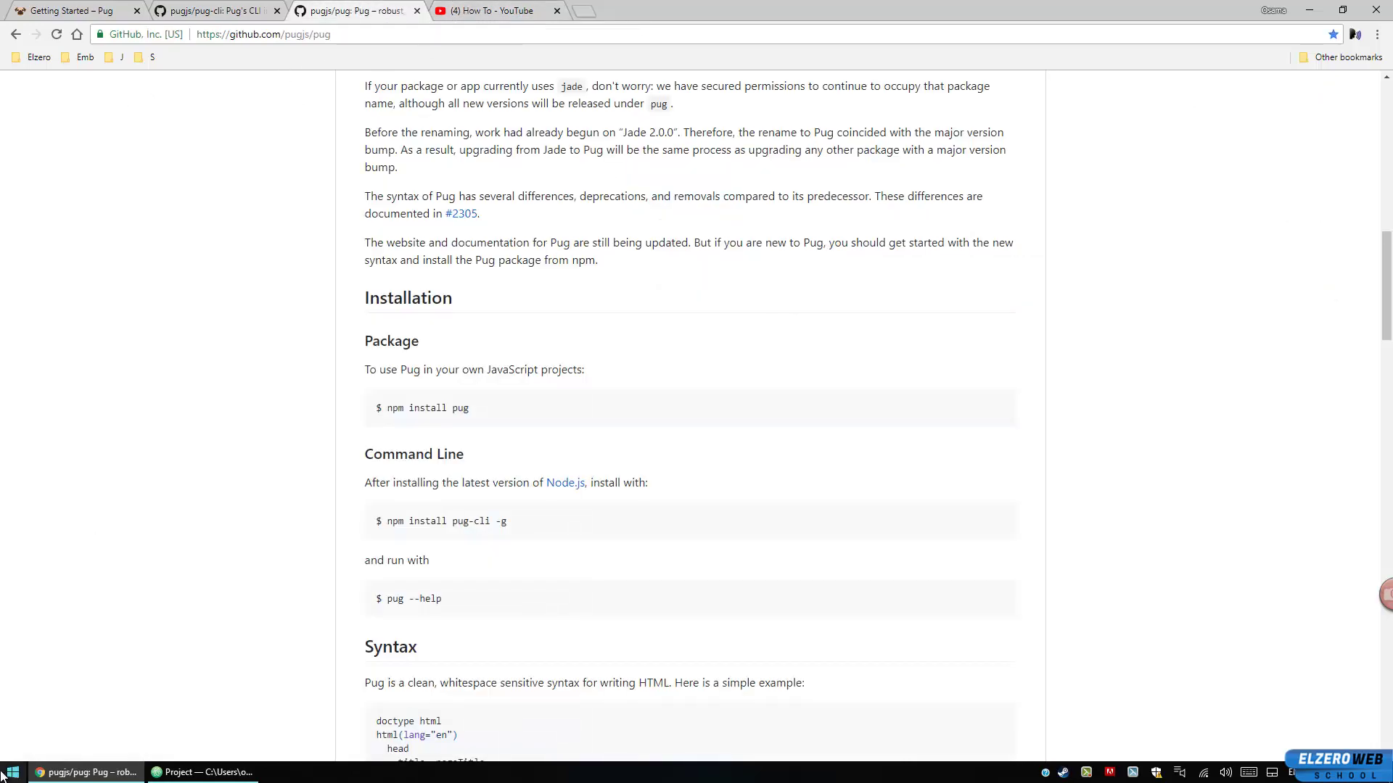
left_click(4, 775)
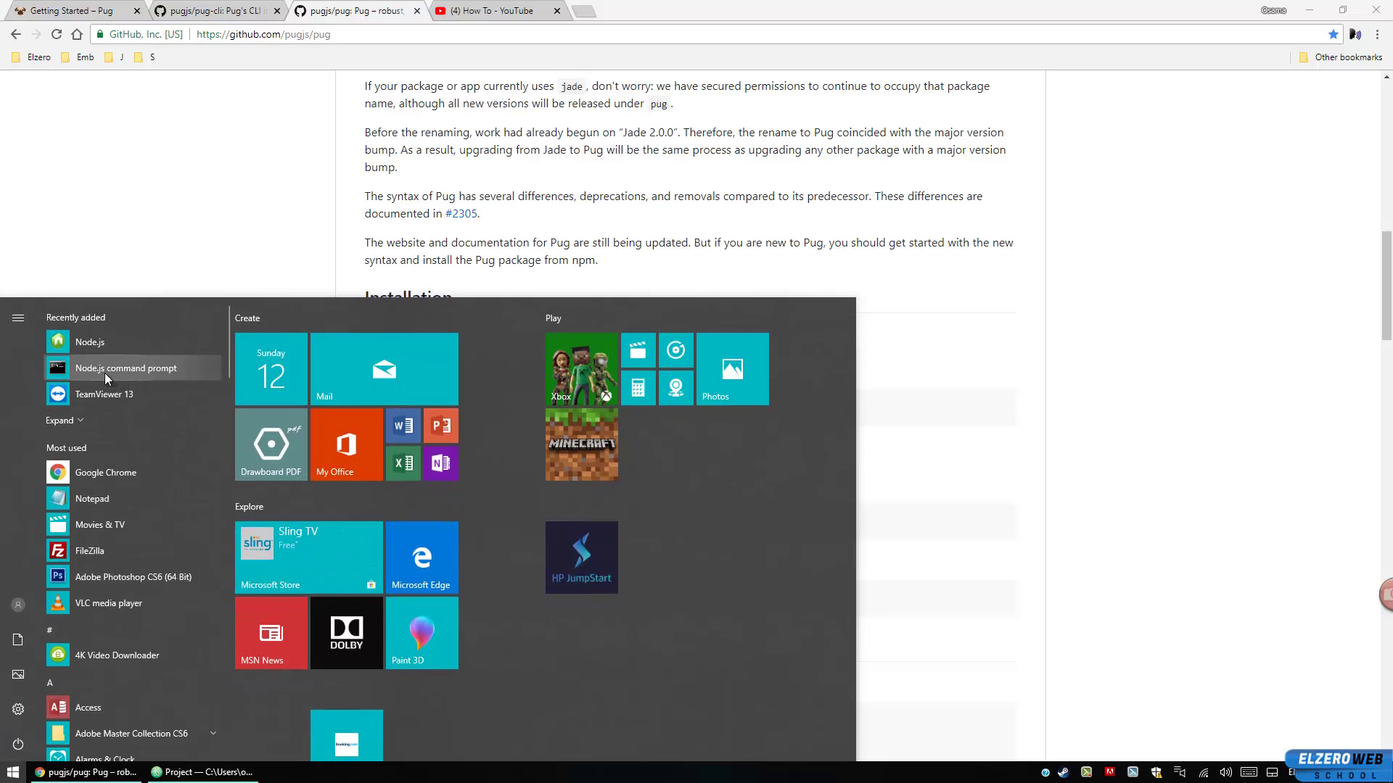
left_click(104, 369)
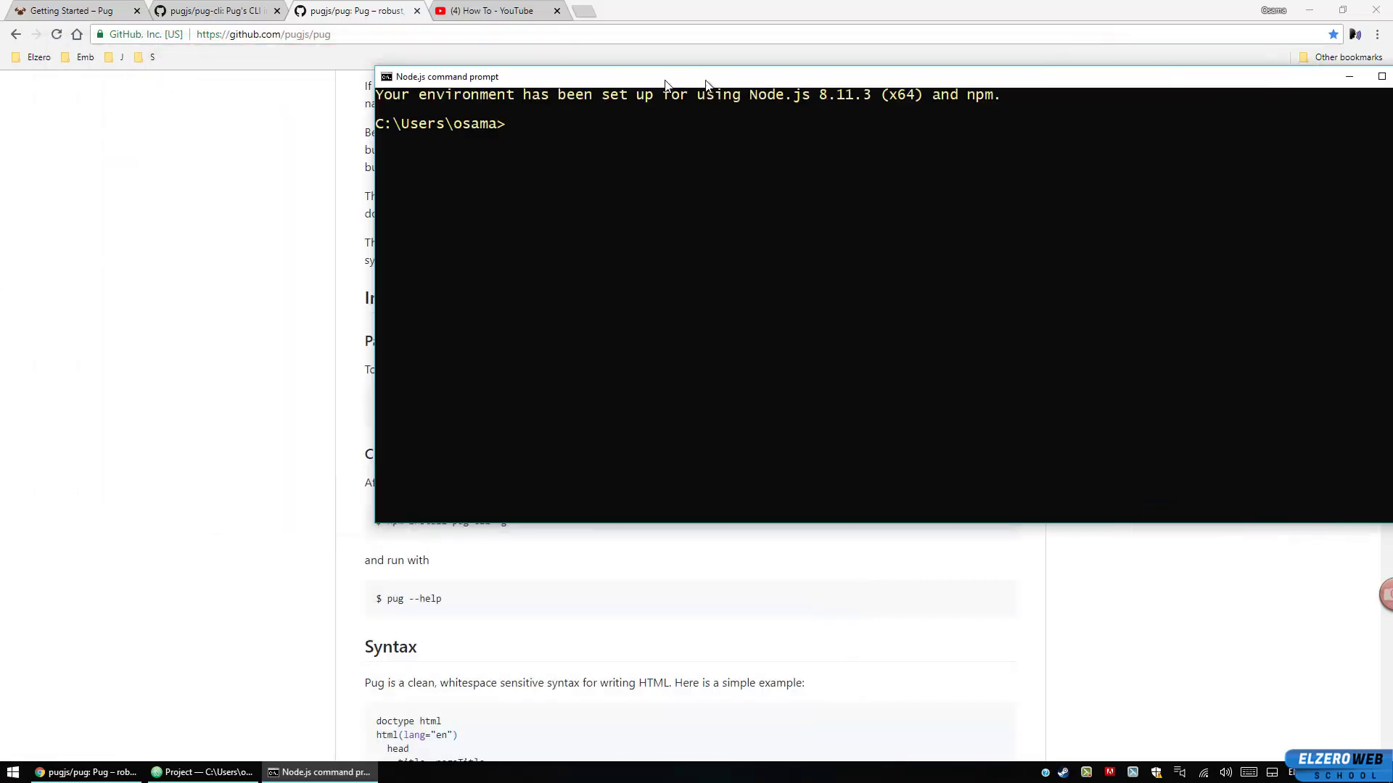
left_click_drag(666, 82, 796, 226)
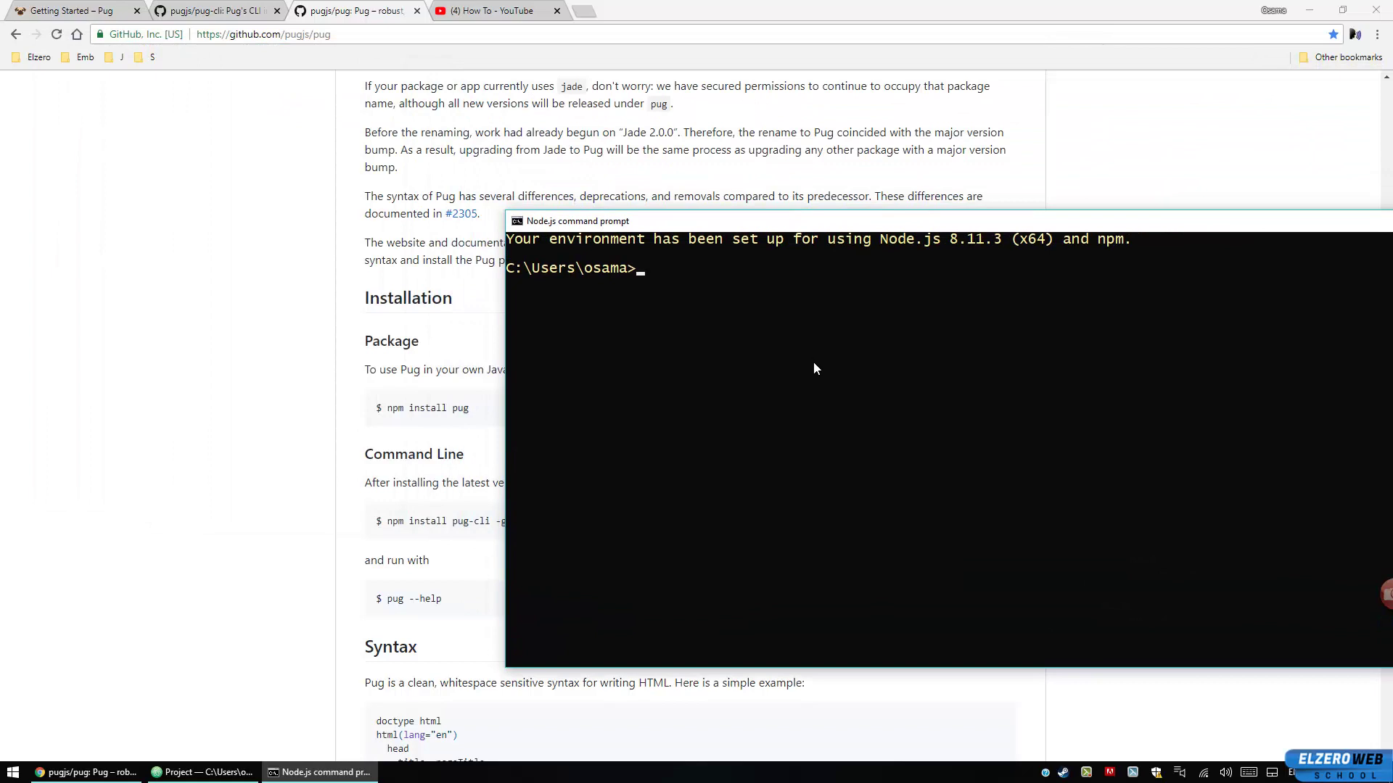
- Run 'npm install pug', then 'npm install pug-cli -g' by editing the recalled command
type("npm")
type(" install ")
type("pug")
key("Return")
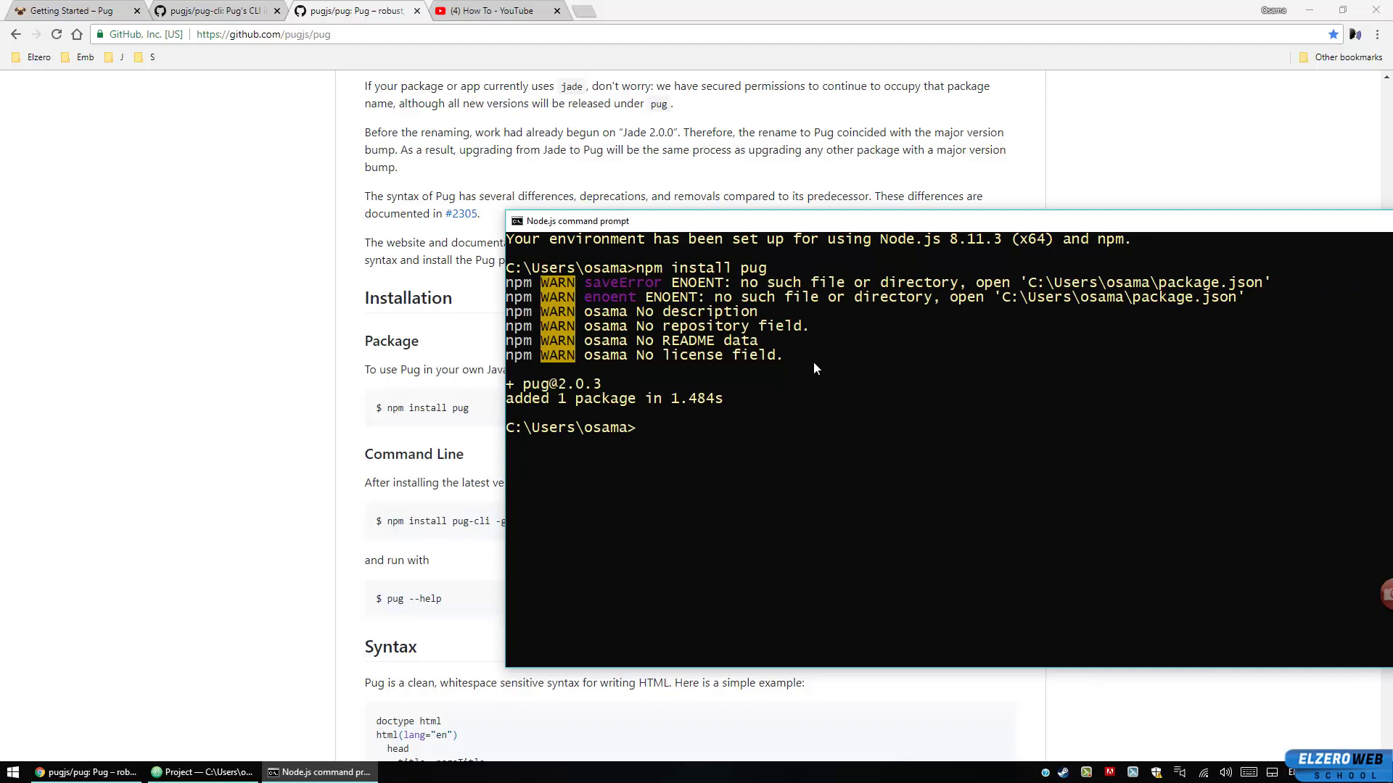
key("Up")
type("-cli")
type(" -g")
key("Return")
left_click_drag(822, 238, 912, 124)
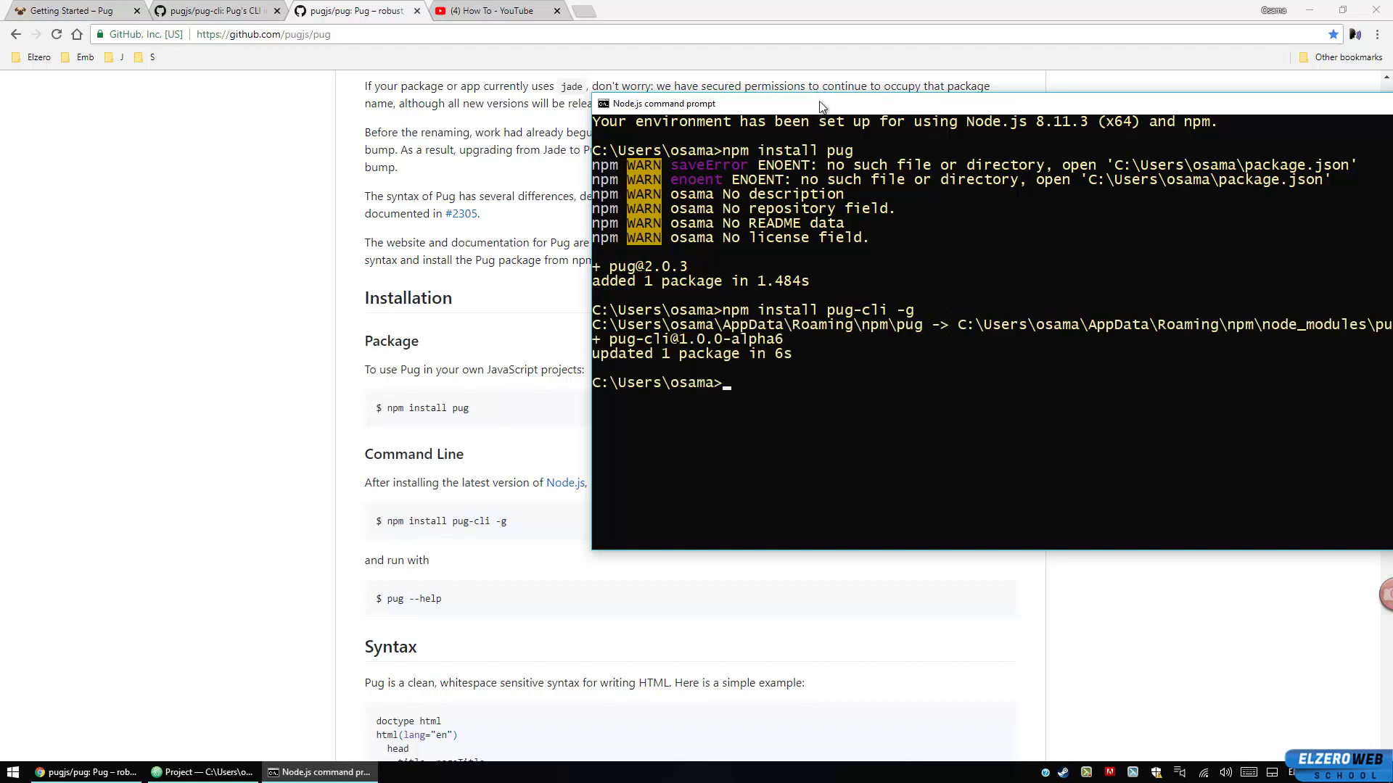
left_click_drag(818, 112, 691, 113)
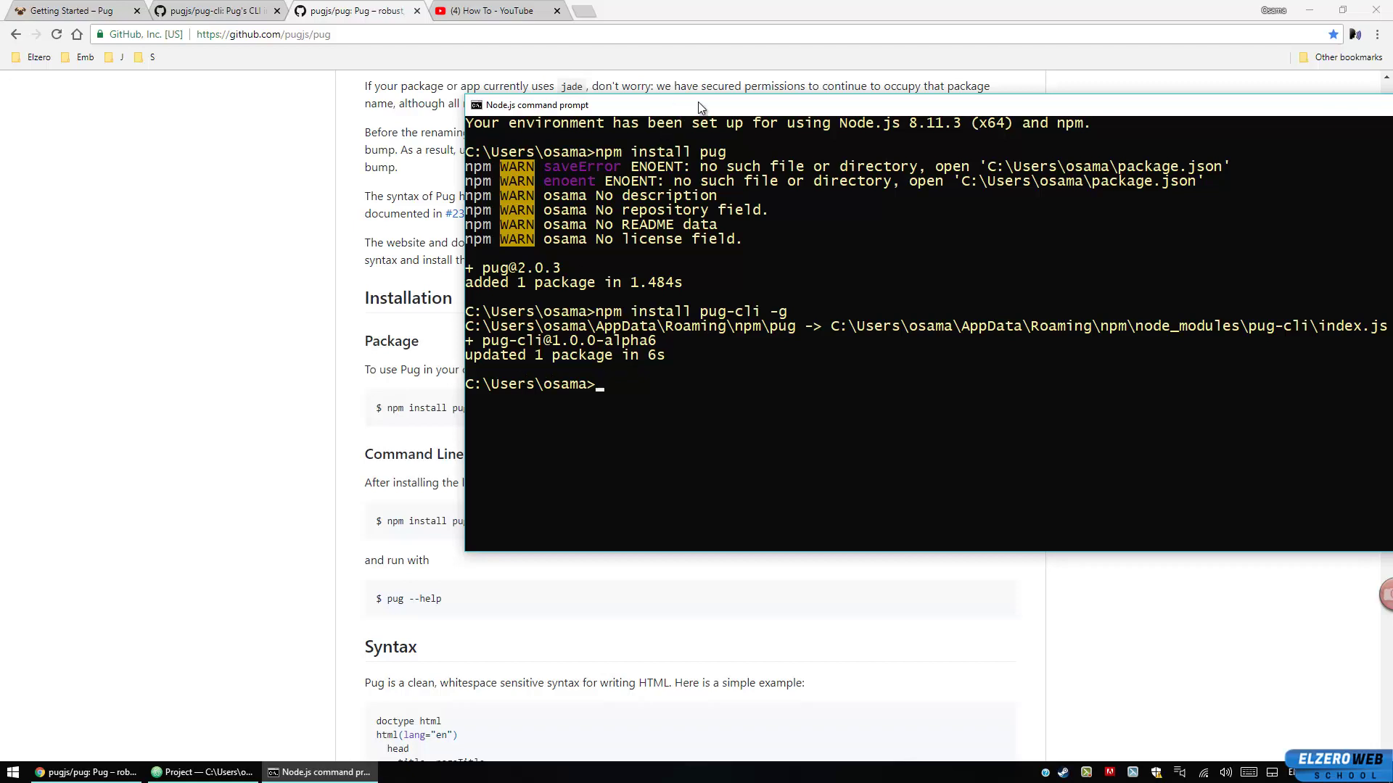
left_click_drag(700, 107, 828, 118)
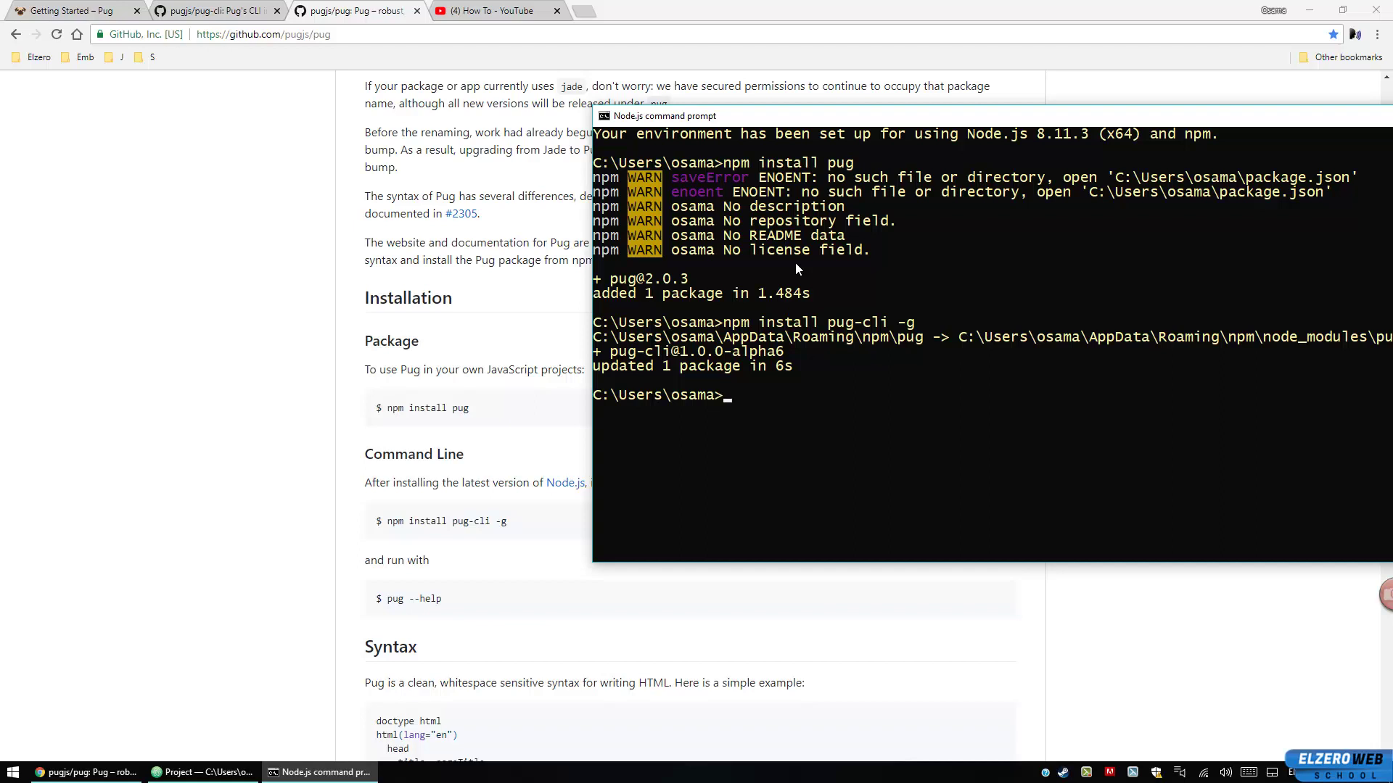
- Run 'pug -V' to confirm pug 2.0.3 and pug-cli 1.0.0-alpha6, then run 'pug --help'
type("pug -")
type("V")
key("Return")
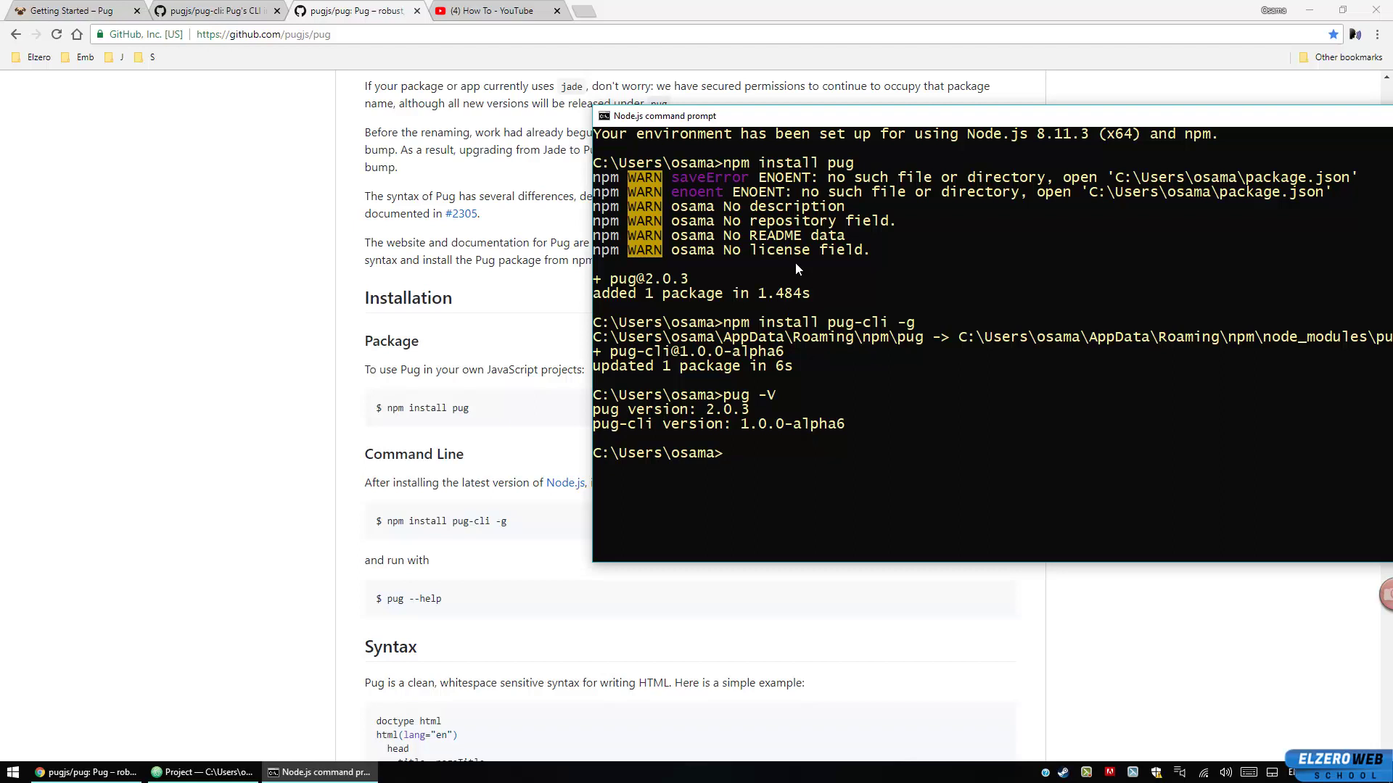
type("hel")
key("BackSpace")
key("BackSpace")
key("BackSpace")
type("p")
type("ughelp")
key("Return")
scroll(767, 302, "up", 3)
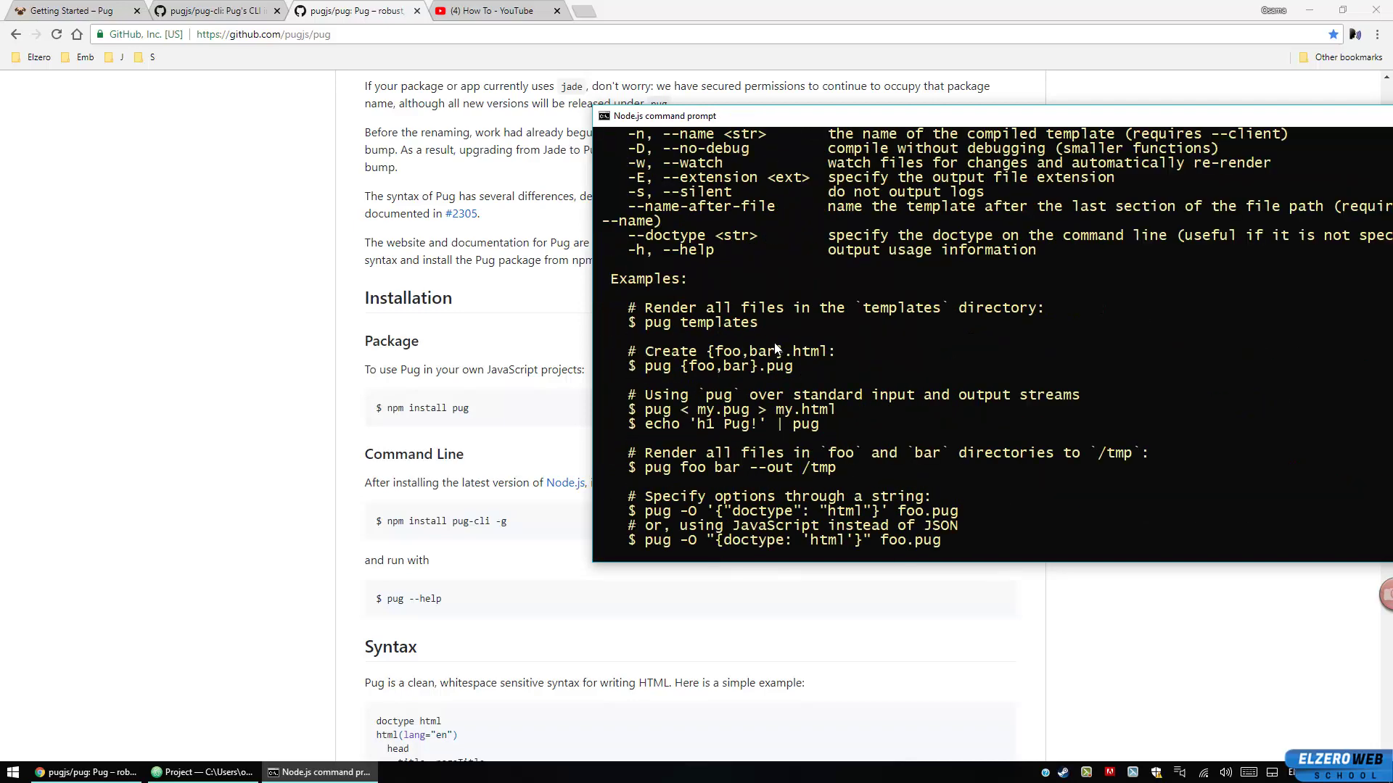
scroll(770, 355, "up", 4)
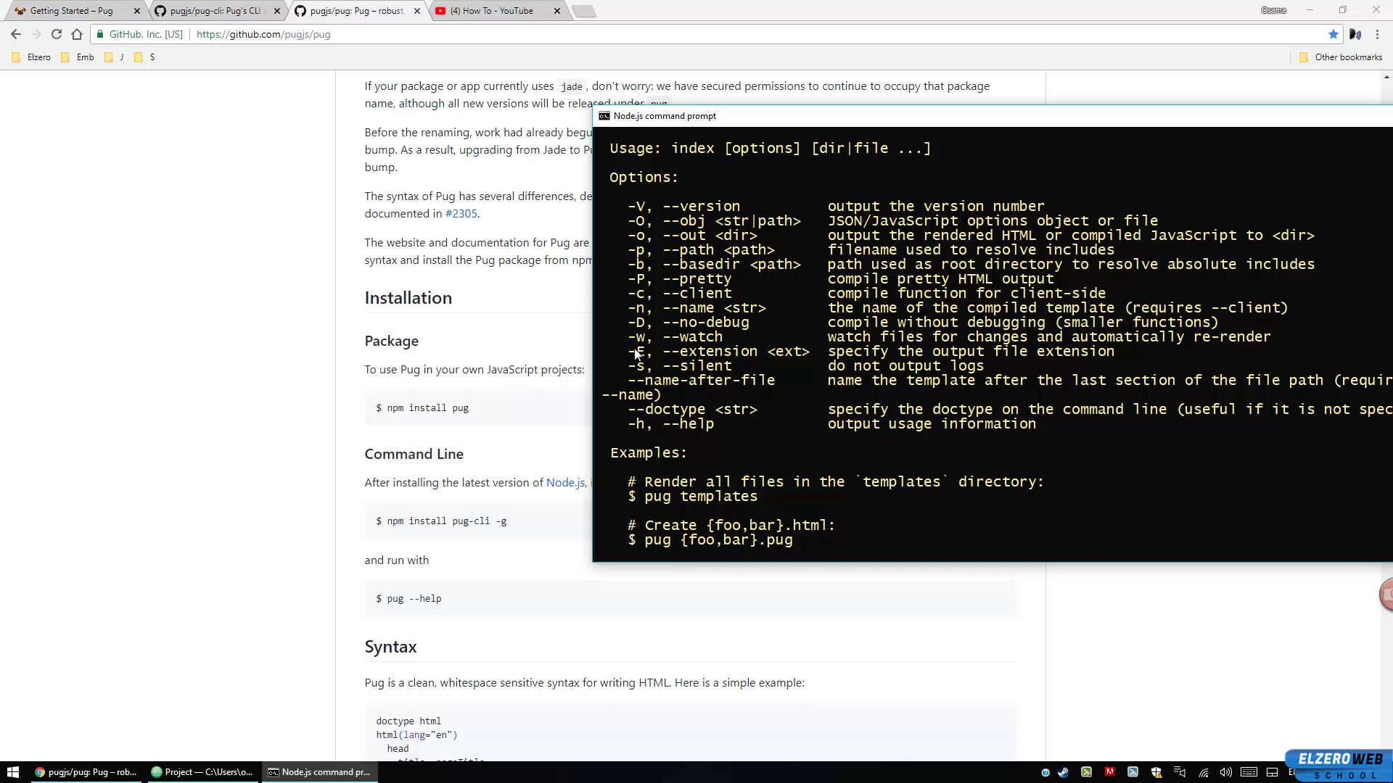
scroll(634, 354, "down", 6)
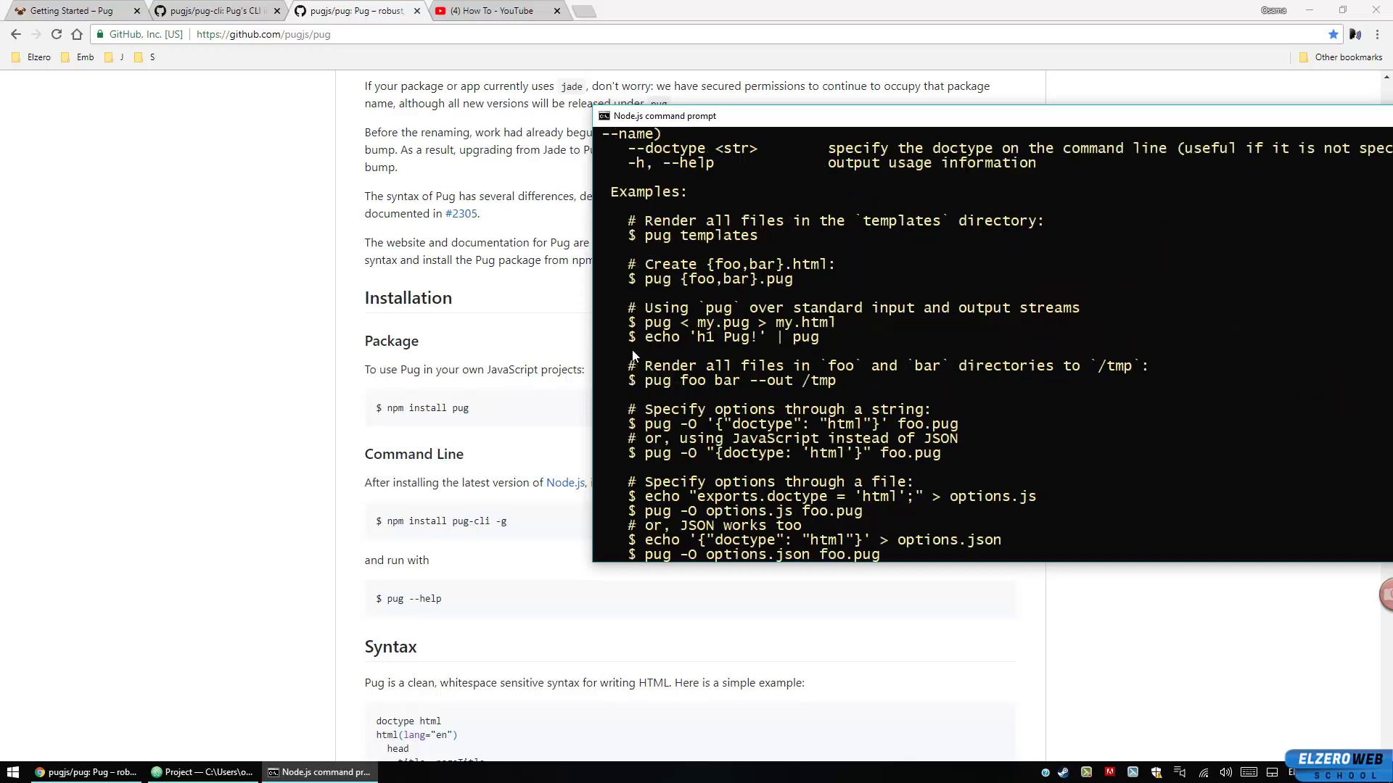
scroll(633, 350, "down", 5)
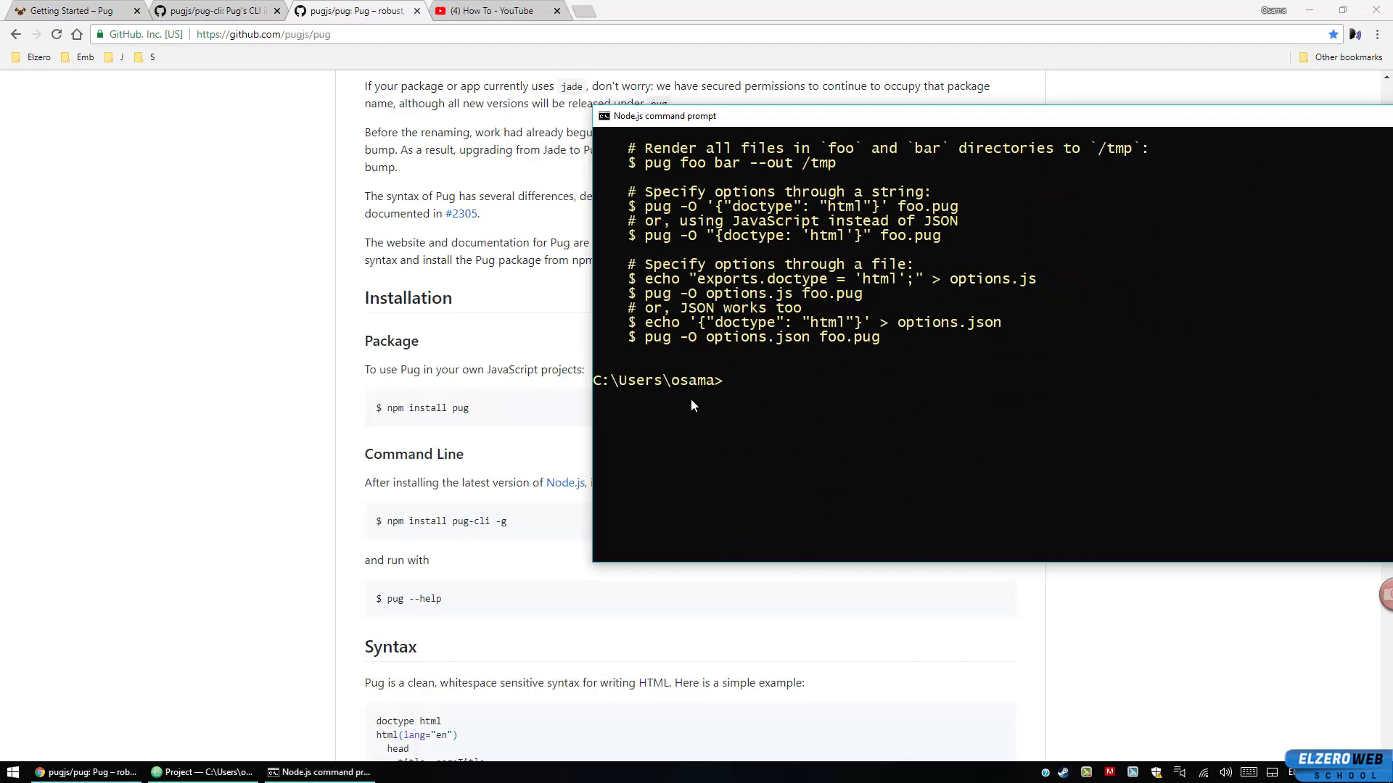
key("Up")
key("Up")
key("Up")
key("Down")
key("Down")
key("Down")
key("Up")
key("Up")
key("Up")
key("Escape")
type("pug -")
type("-help")
key("BackSpace")
key("BackSpace")
key("BackSpace")
key("BackSpace")
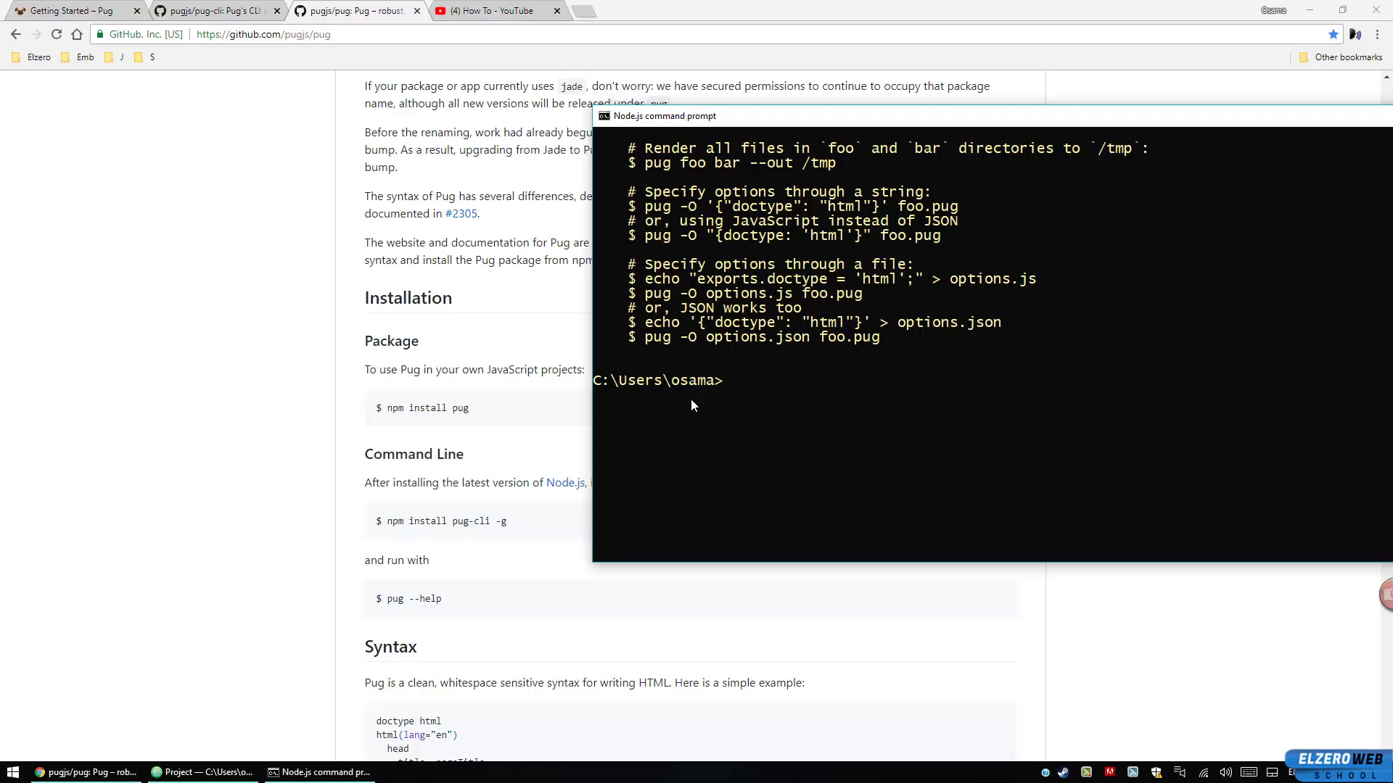